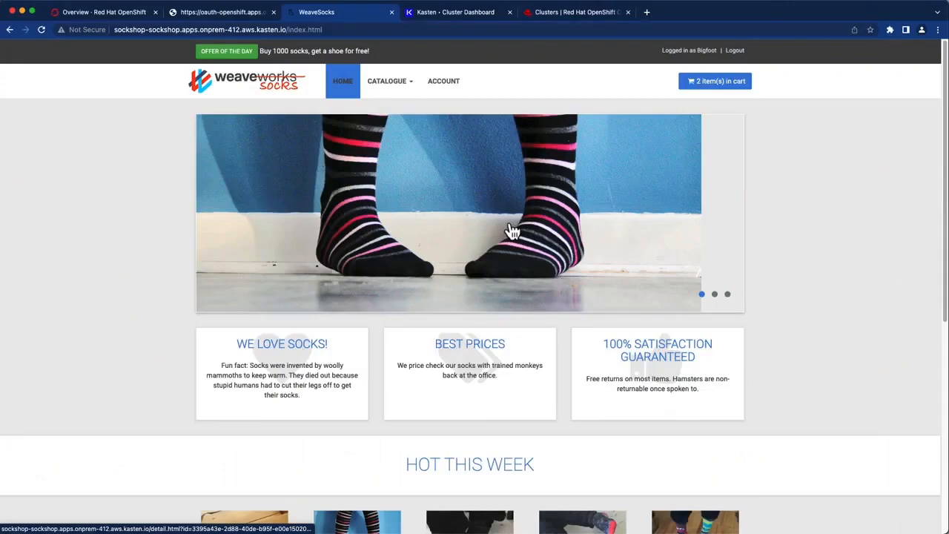
# - Check out the two-item WeaveSocks cart, placing a $37.99 order, then return to the OpenShift clusters list
pyautogui.click(725, 88)
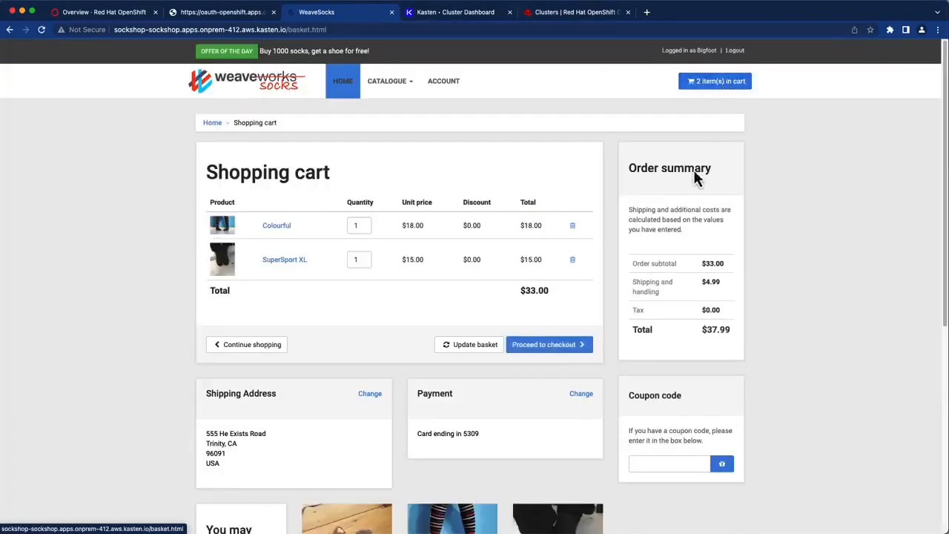
pyautogui.click(534, 345)
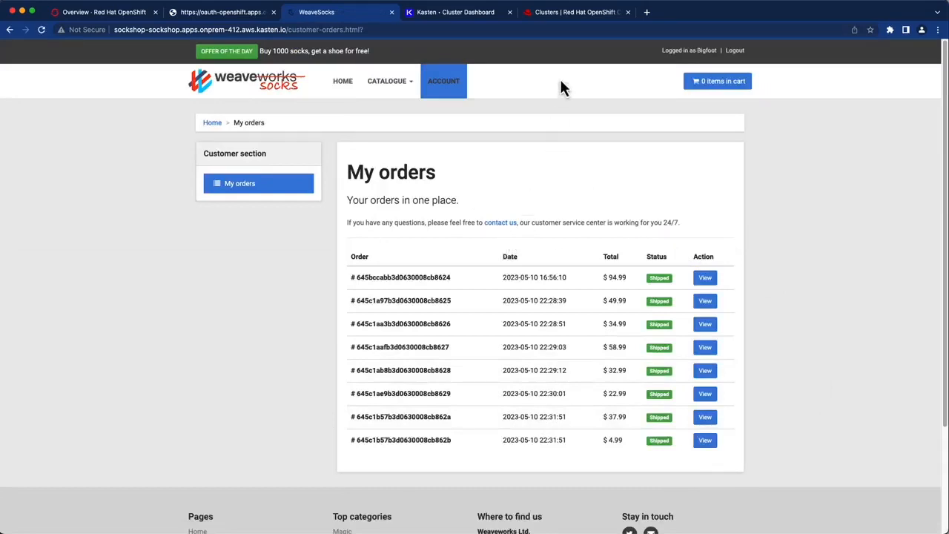
pyautogui.click(573, 21)
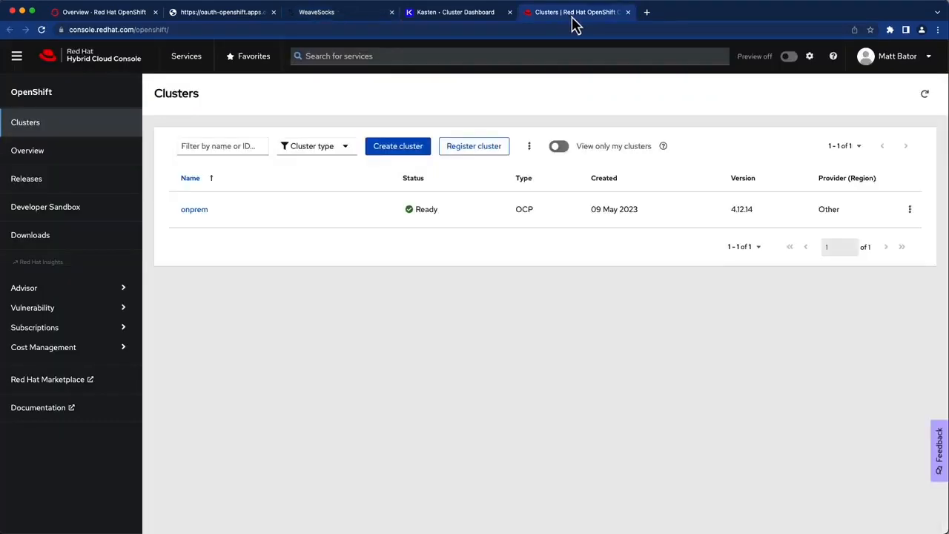
# - Start a ROSA cluster with the web interface wizard and name it supersockshop
pyautogui.click(424, 155)
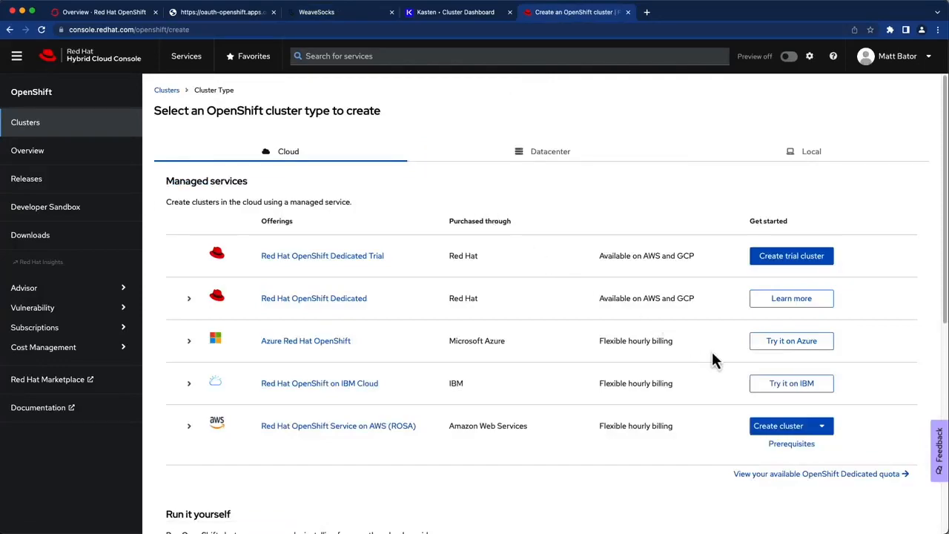
pyautogui.click(773, 431)
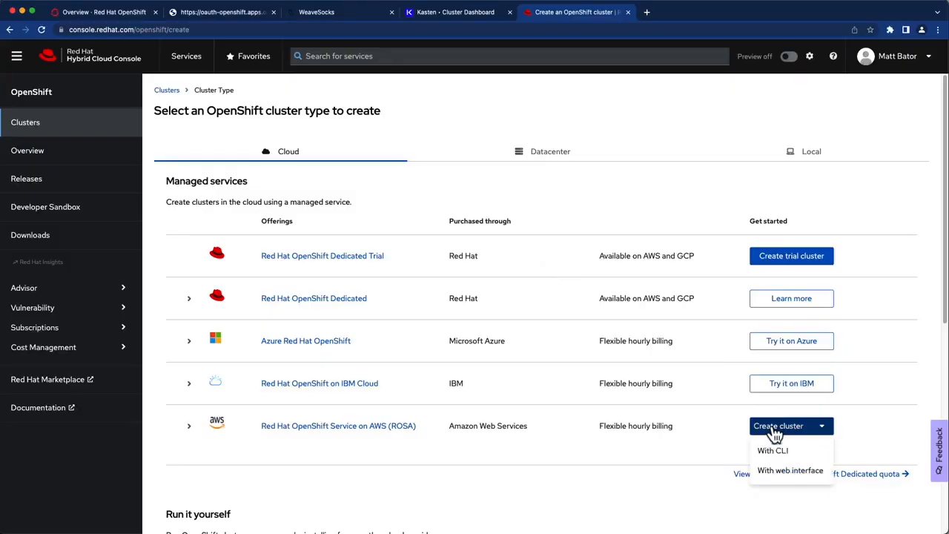
pyautogui.click(776, 478)
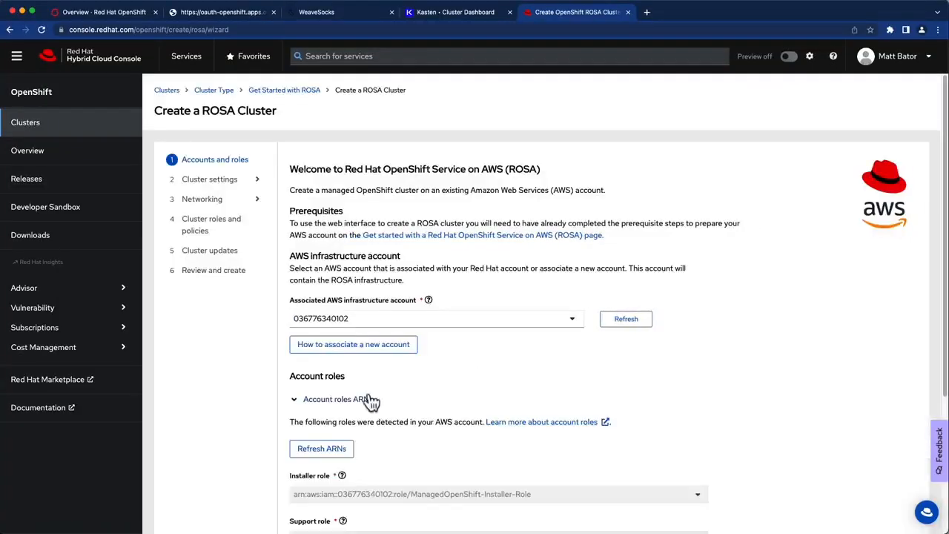
pyautogui.click(329, 412)
pyautogui.click(325, 445)
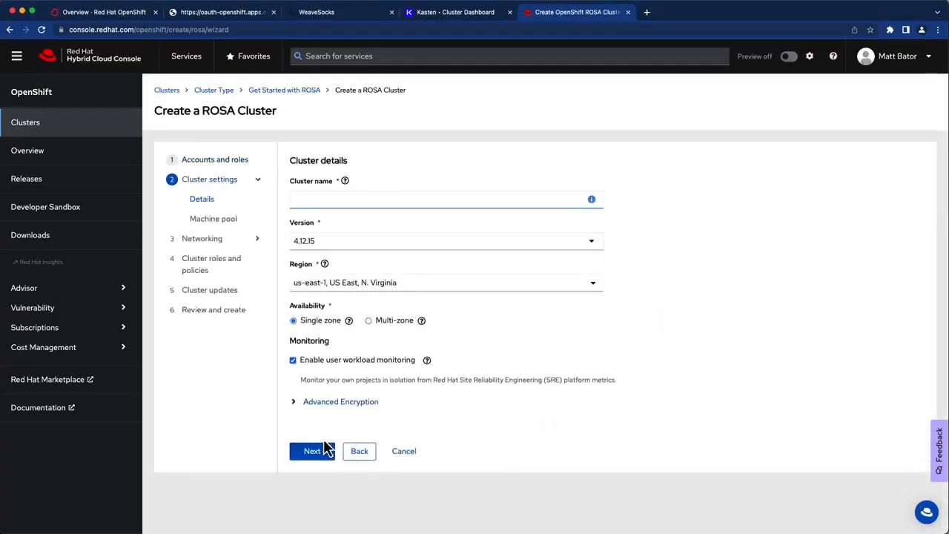
pyautogui.click(377, 200)
pyautogui.write('supersockshop')
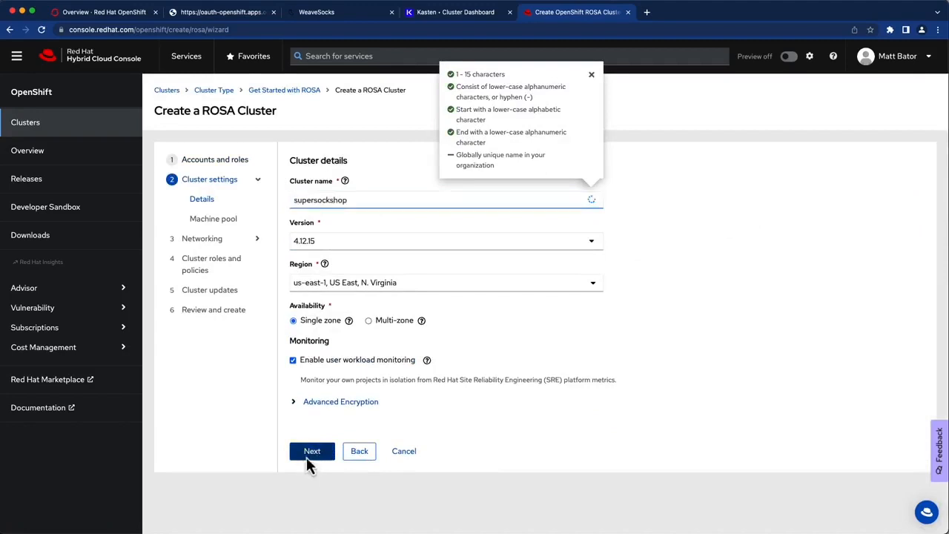
# - Enable machine-pool autoscaling with a maximum of 5 nodes
pyautogui.click(312, 451)
pyautogui.click(293, 269)
pyautogui.doubleClick(410, 307)
pyautogui.write('5')
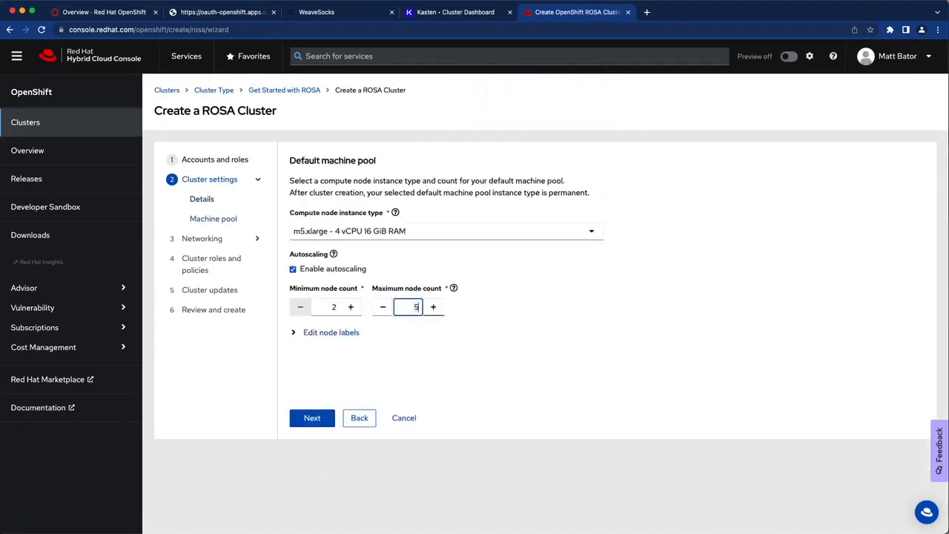
# - Accept the networking, roles and update defaults, then create the supersockshop cluster
pyautogui.click(312, 418)
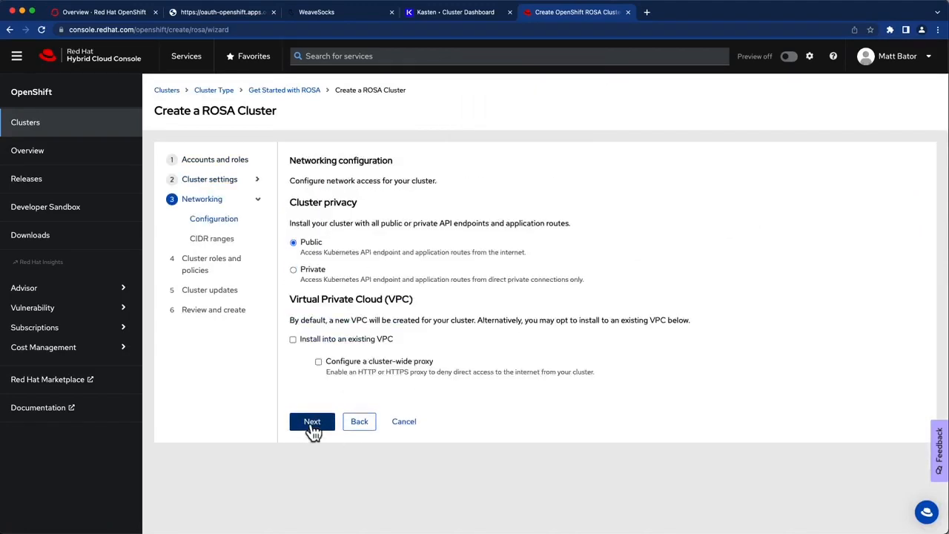
pyautogui.click(312, 423)
pyautogui.click(313, 514)
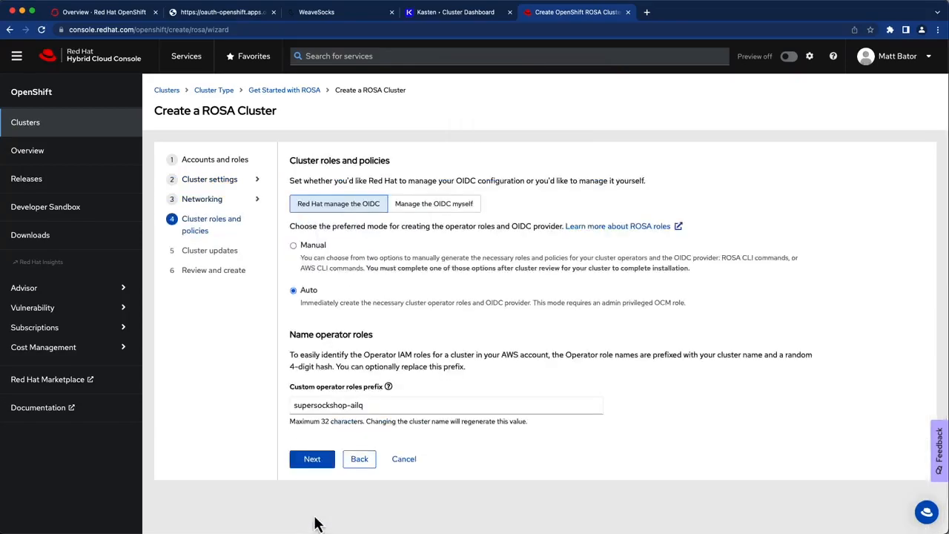
pyautogui.click(312, 460)
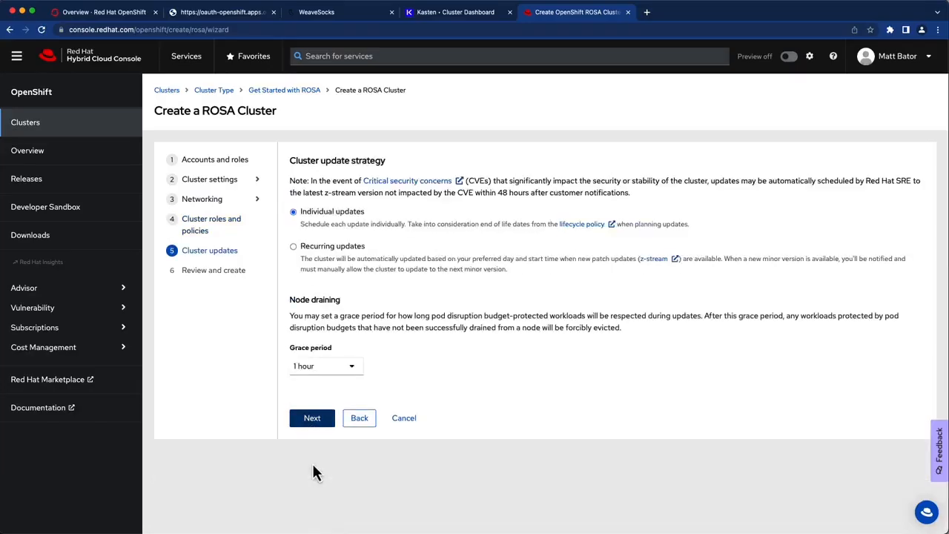
pyautogui.click(313, 426)
pyautogui.scroll(-10, 823, 269)
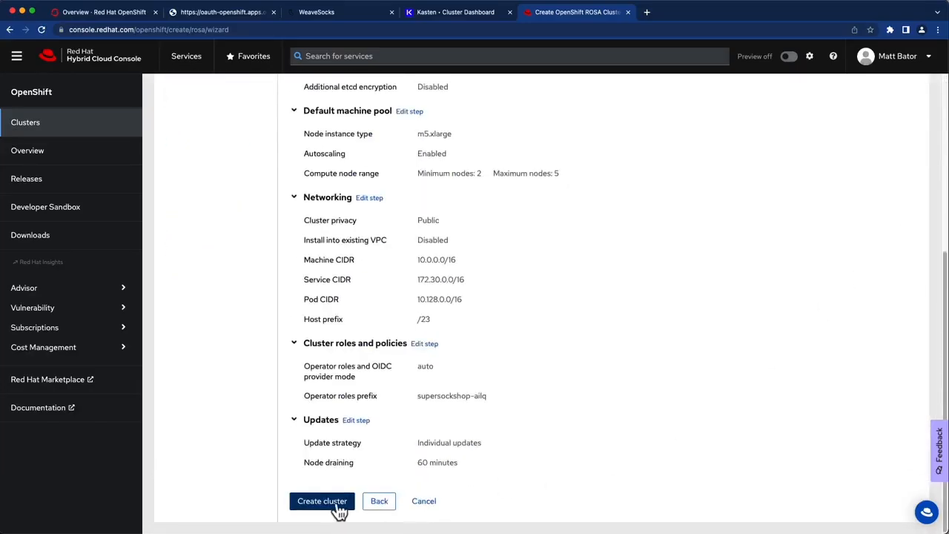
pyautogui.click(334, 508)
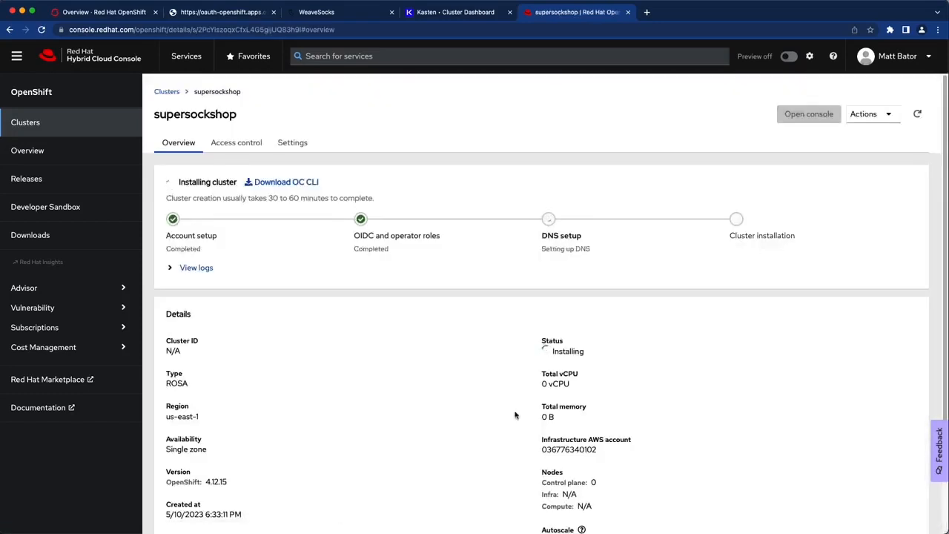
# - Begin a new sockshop policy named sockshop-migration that runs on demand
pyautogui.click(462, 13)
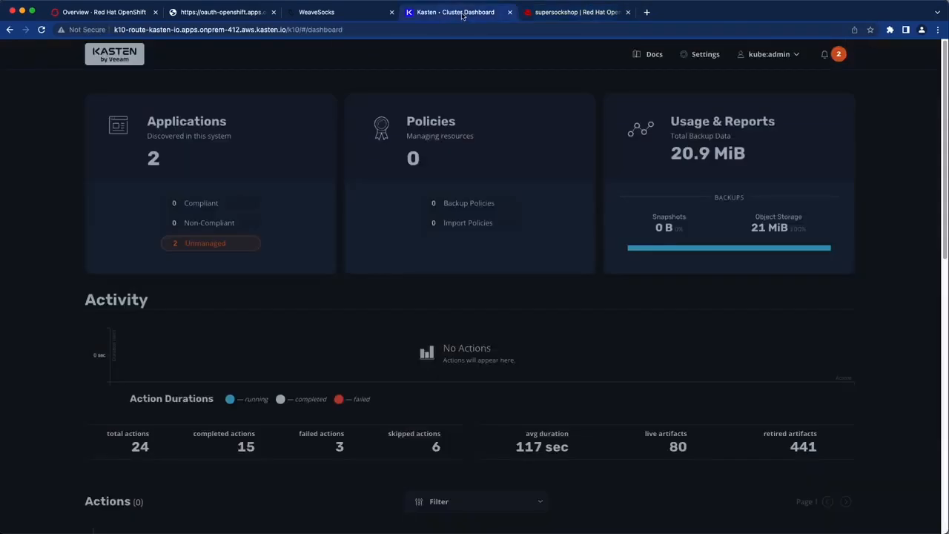
pyautogui.click(292, 156)
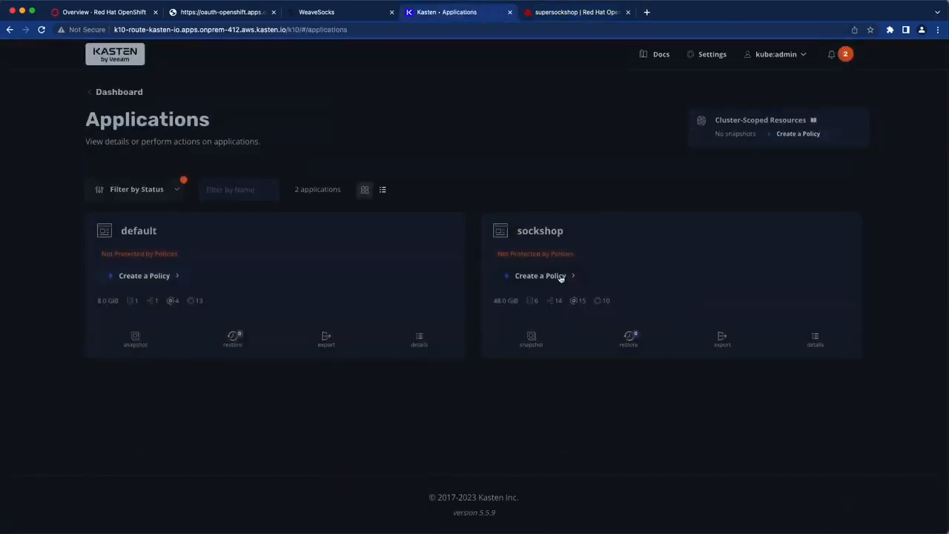
pyautogui.click(561, 277)
pyautogui.moveTo(478, 67); pyautogui.dragTo(646, 67)
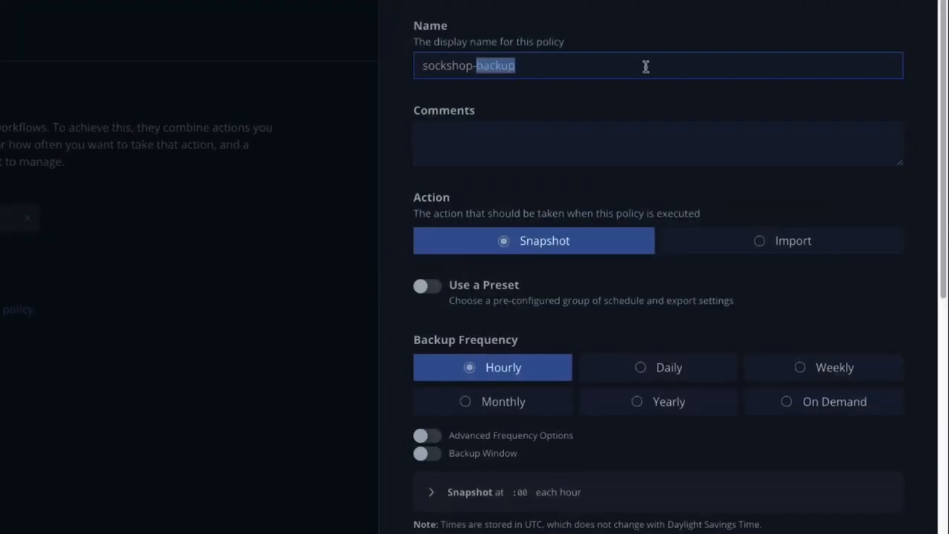
pyautogui.write('migration')
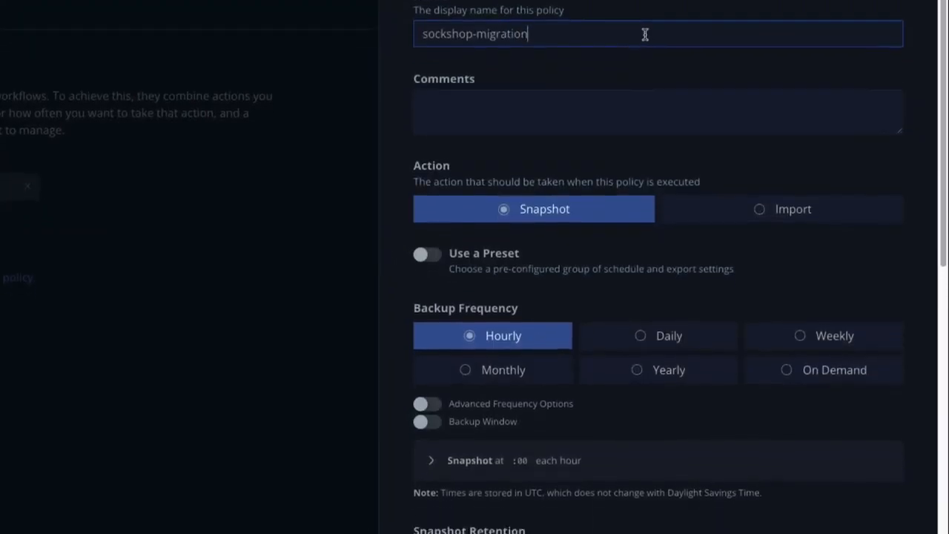
pyautogui.click(849, 370)
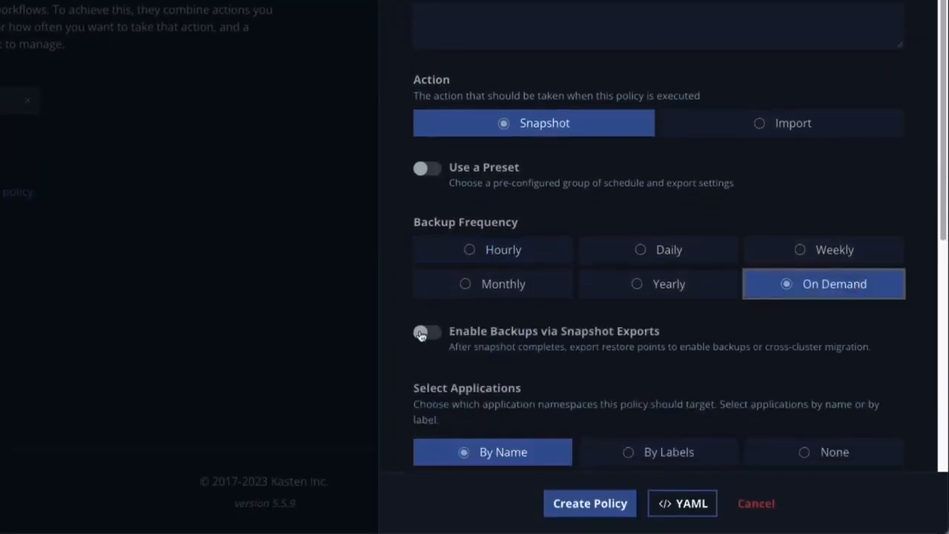
# - Enable snapshot exports to the immutable-s3 profile and save the policy
pyautogui.click(420, 334)
pyautogui.scroll(-1, 453, 312)
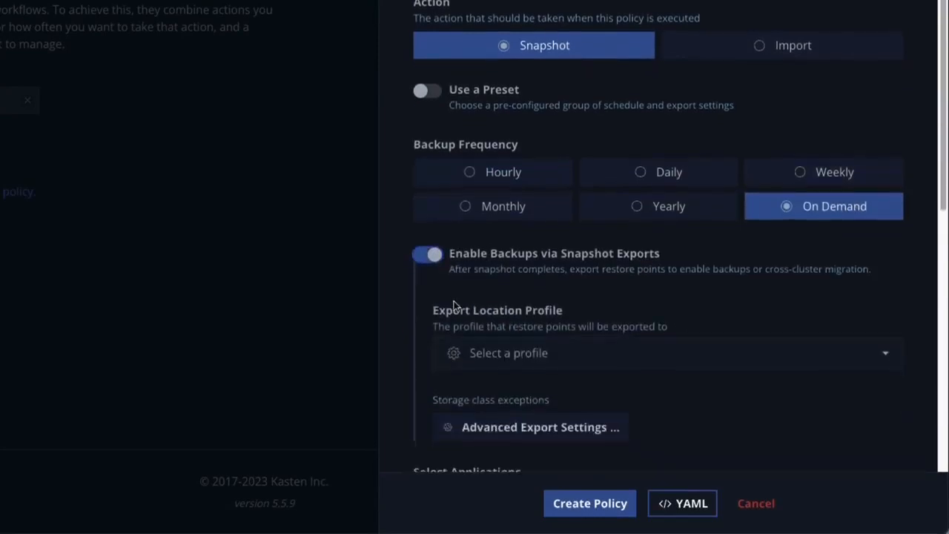
pyautogui.click(453, 341)
pyautogui.click(531, 423)
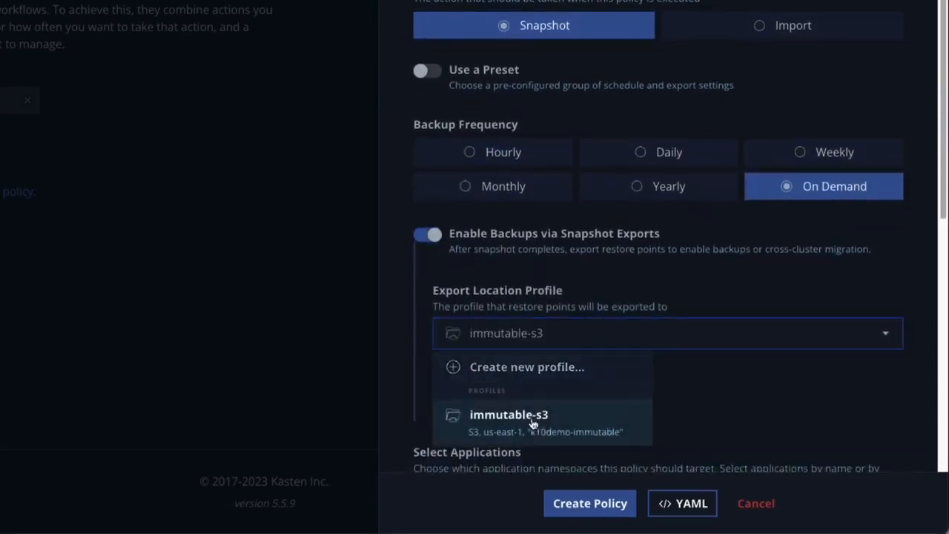
pyautogui.scroll(-3, 550, 364)
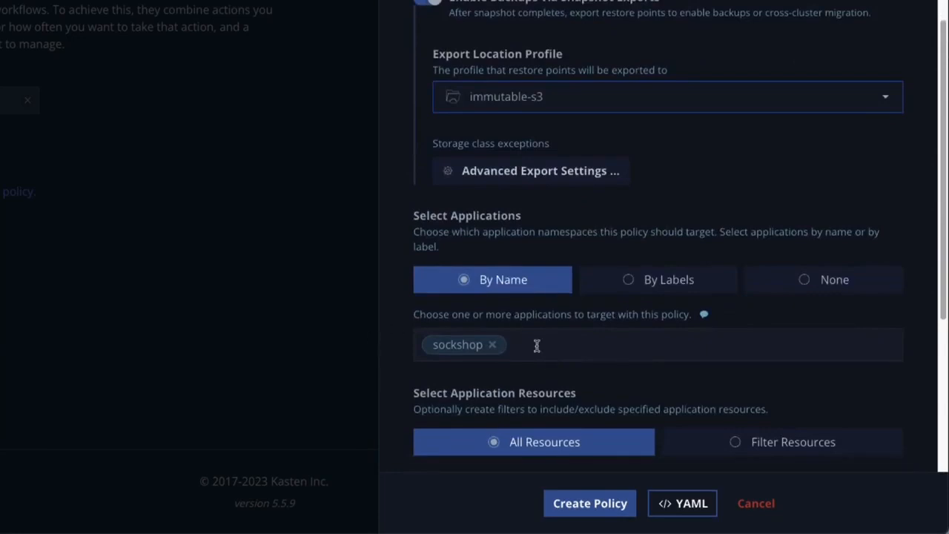
pyautogui.scroll(-2, 481, 333)
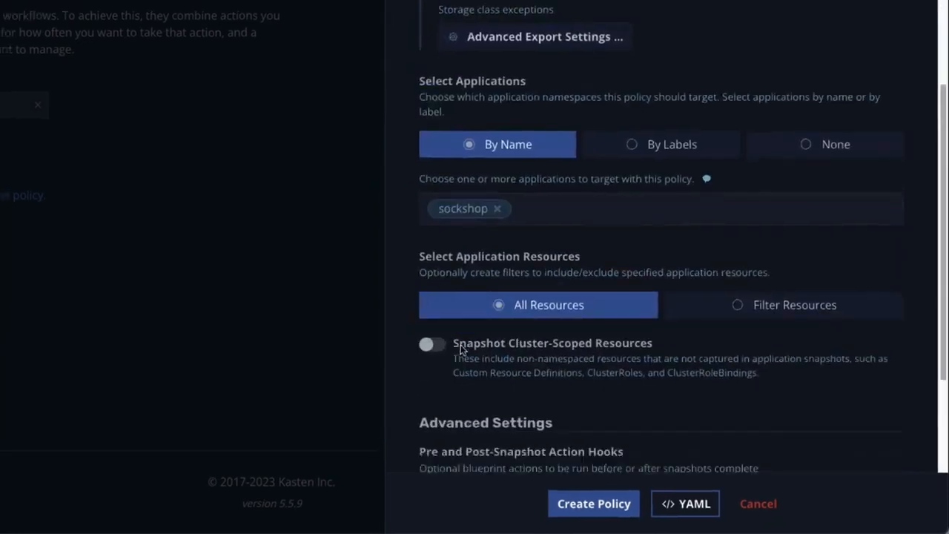
pyautogui.click(593, 504)
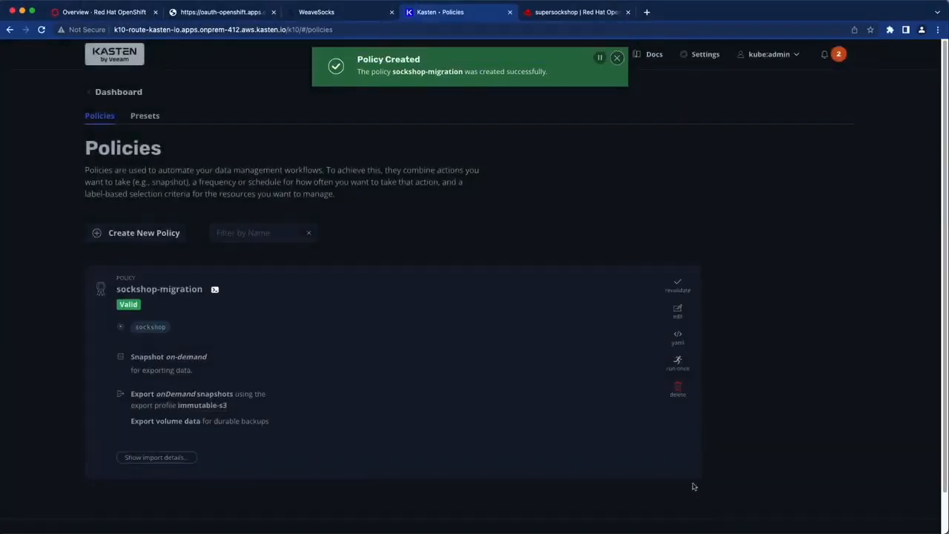
# - Run sockshop-migration now, confirm the policy run succeeded, then return to the supersockshop cluster page
pyautogui.click(678, 362)
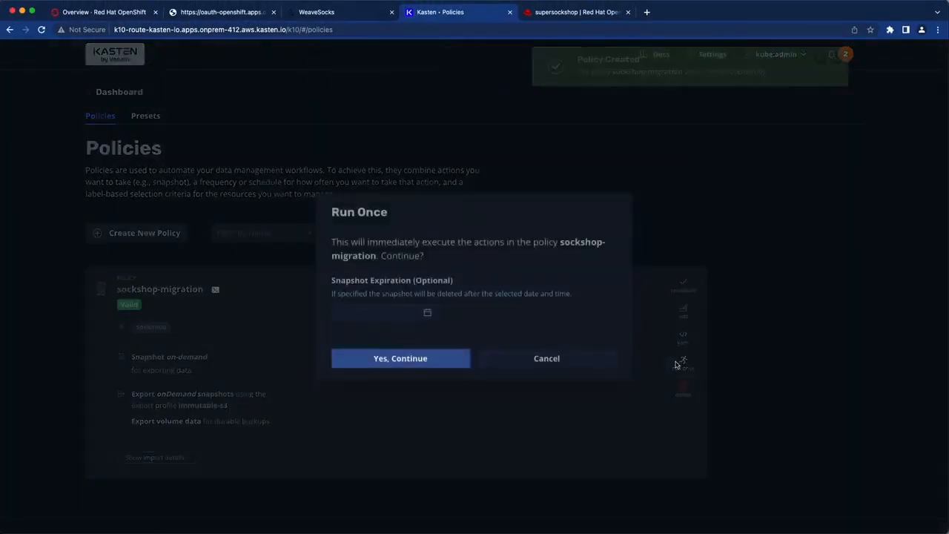
pyautogui.click(442, 367)
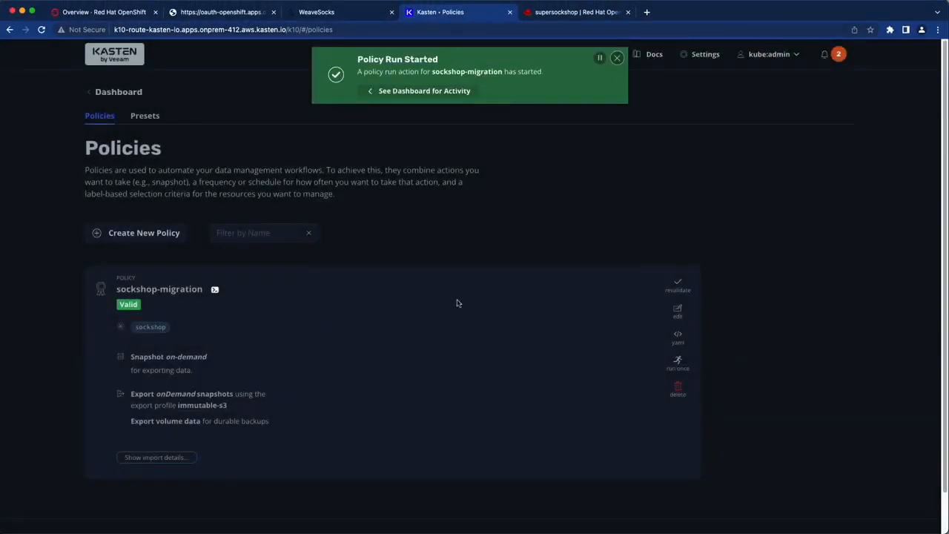
pyautogui.click(456, 92)
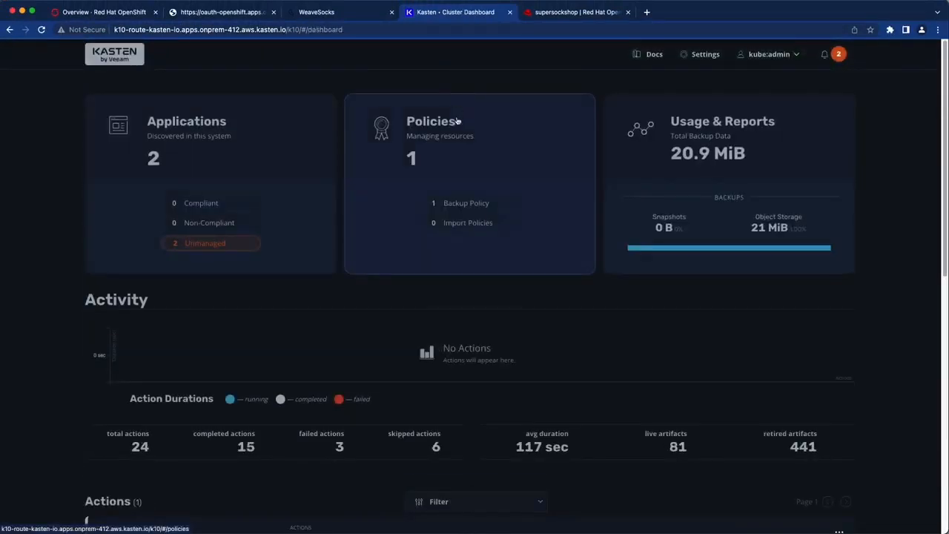
pyautogui.scroll(-3, 474, 173)
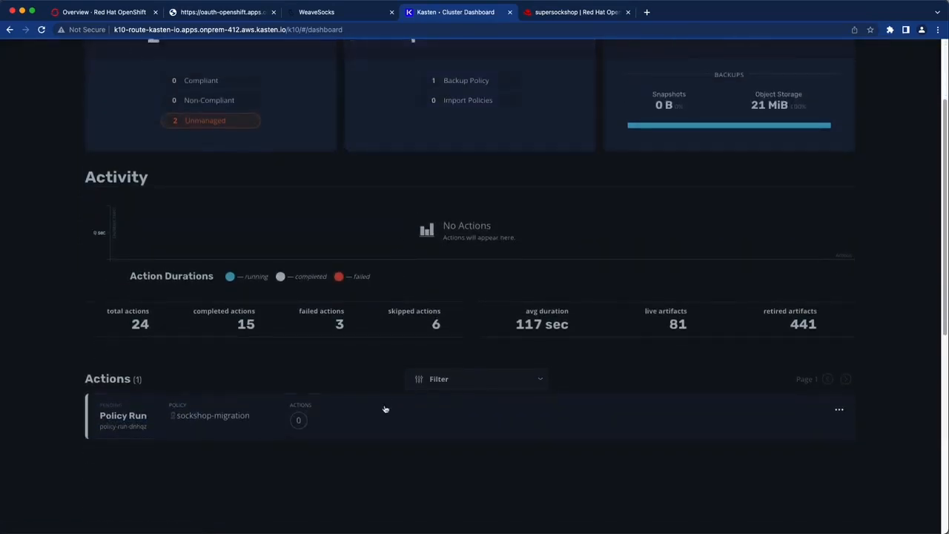
pyautogui.click(384, 417)
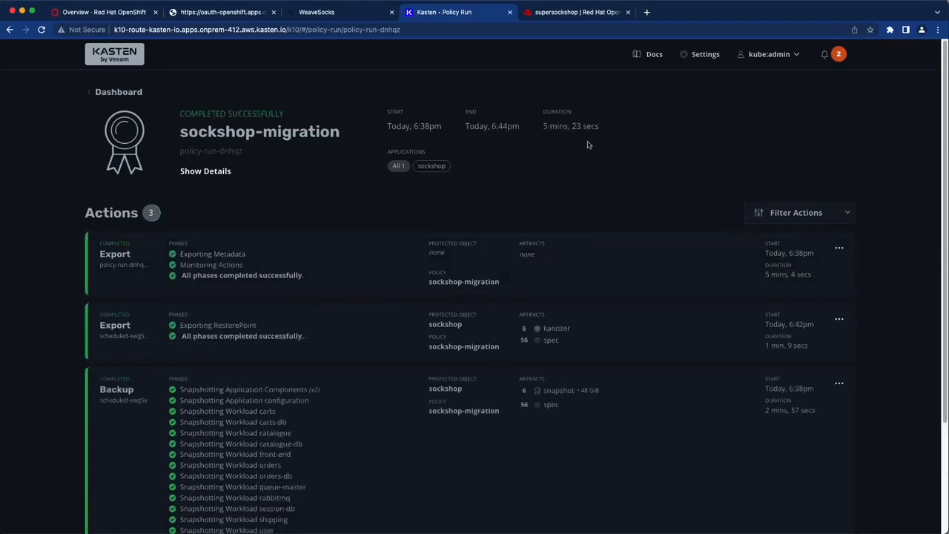
pyautogui.click(588, 15)
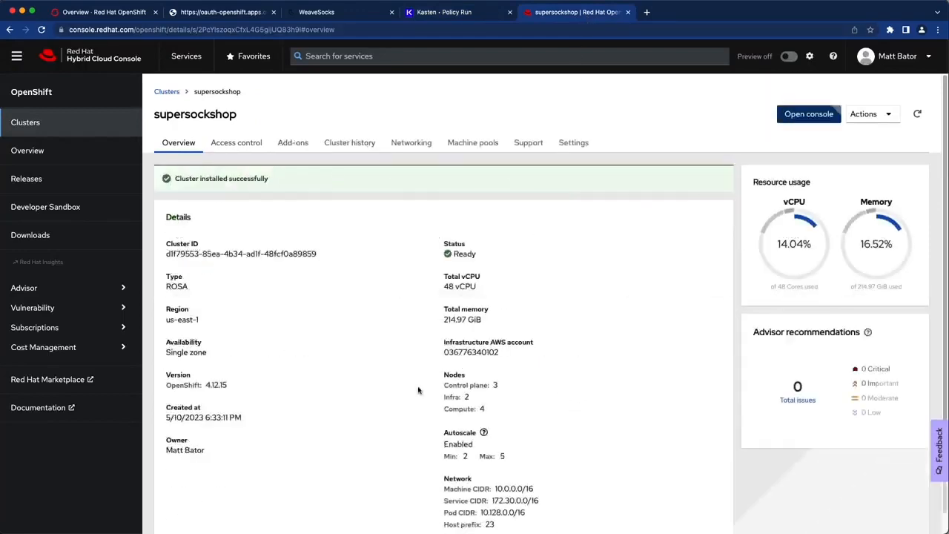
# - Log into the supersockshop web console as cluster-admin via htpasswd and open OperatorHub
pyautogui.click(825, 117)
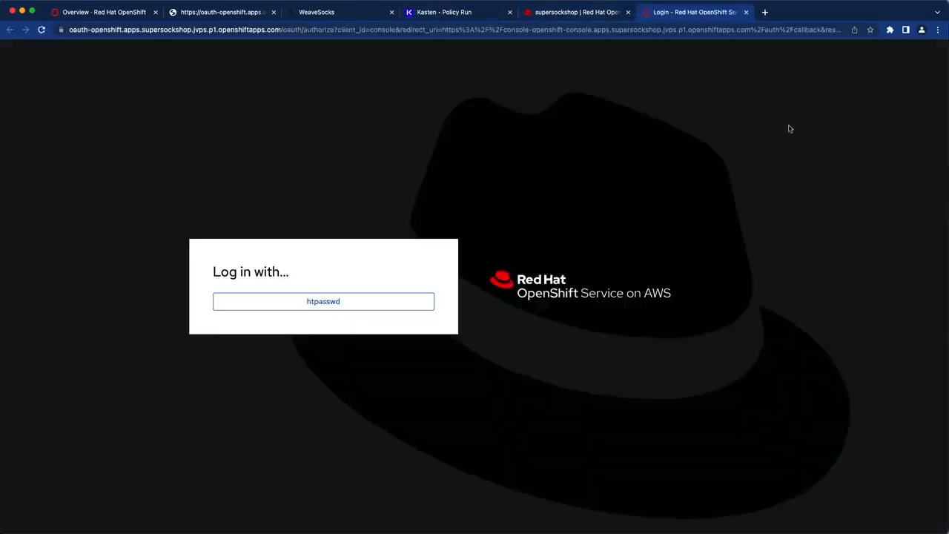
pyautogui.click(373, 302)
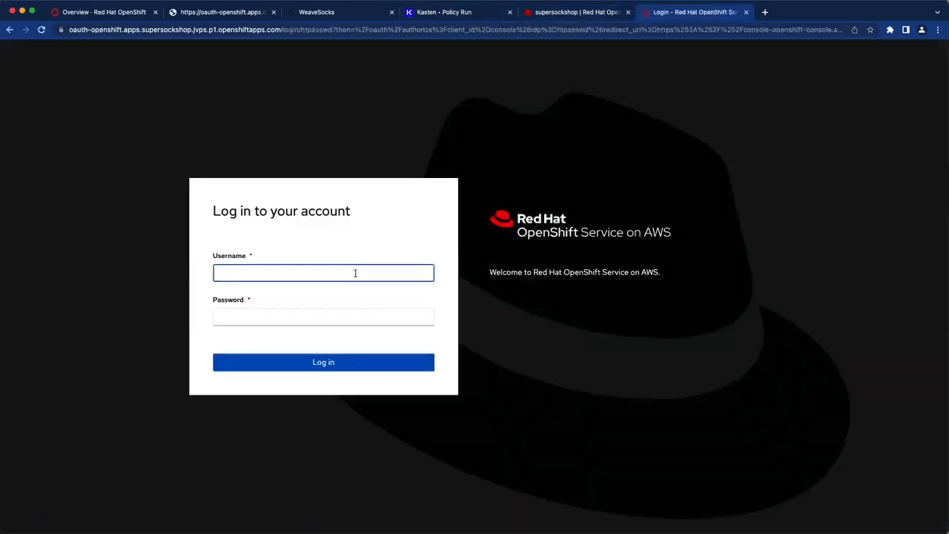
pyautogui.write('cluster-admin')
pyautogui.press('Tab')
pyautogui.write('********************')
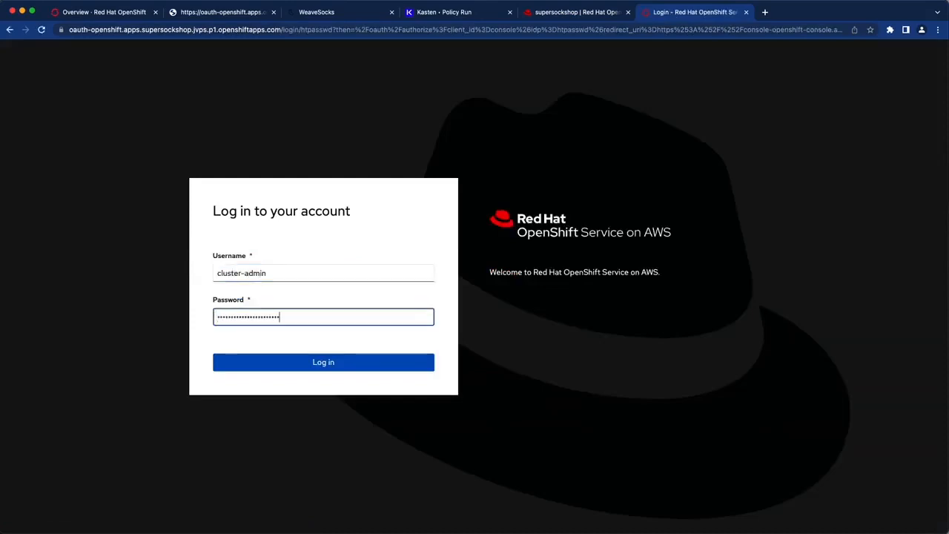
pyautogui.press('Return')
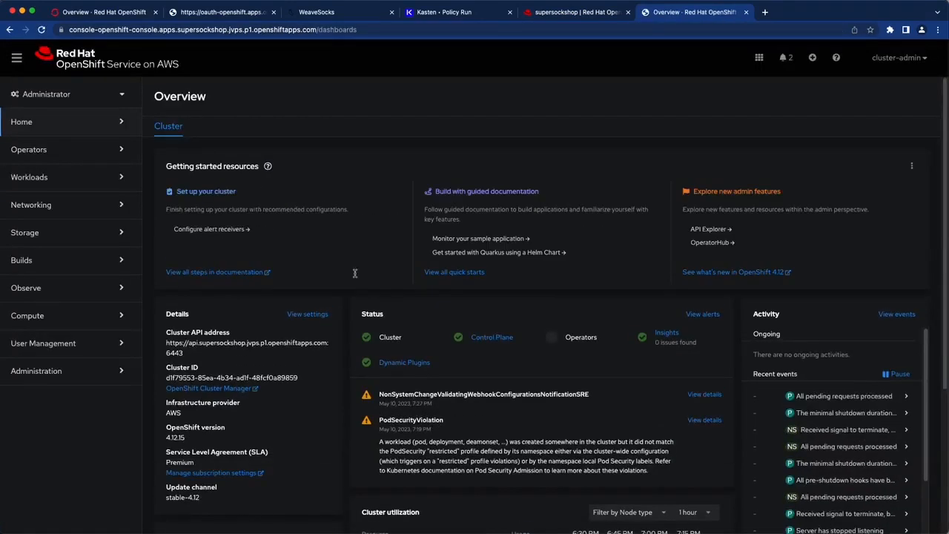
pyautogui.click(74, 157)
pyautogui.click(62, 171)
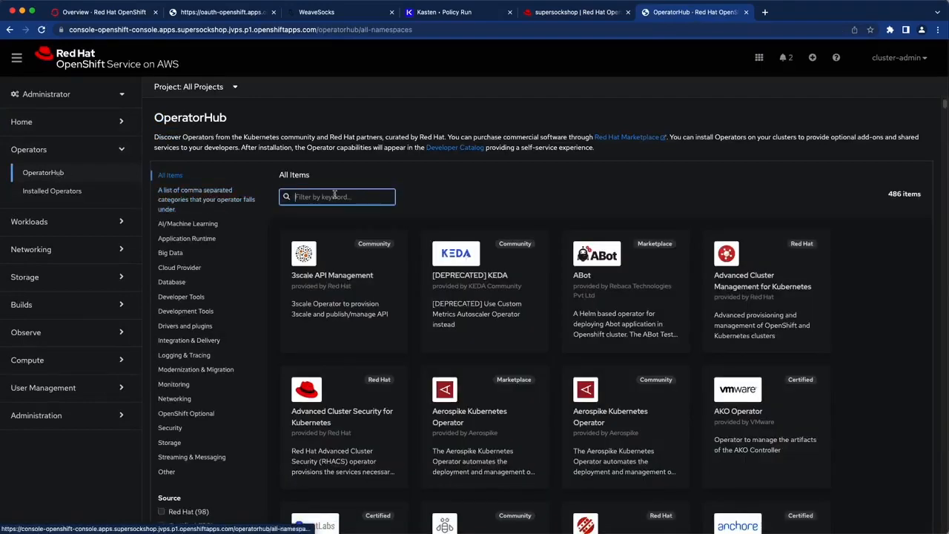
# - Find the Kasten K10 (Enterprise - PAYGO) operator by filtering 'kasten', install it, and view it
pyautogui.write('kasten')
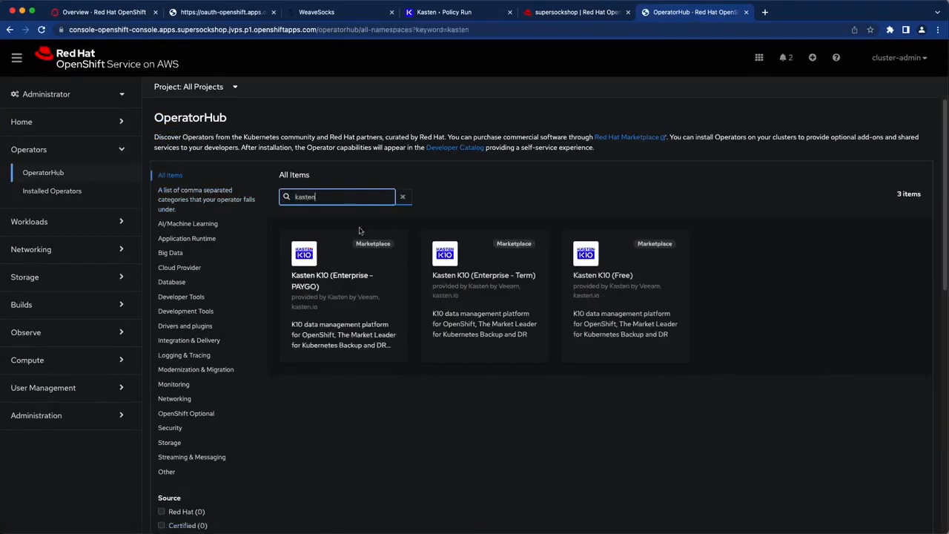
pyautogui.click(391, 272)
pyautogui.click(596, 139)
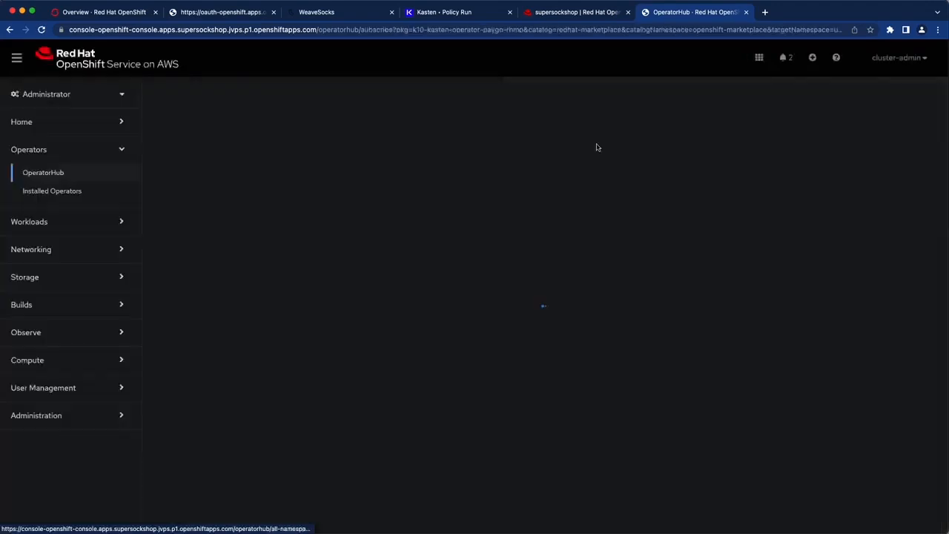
pyautogui.click(167, 462)
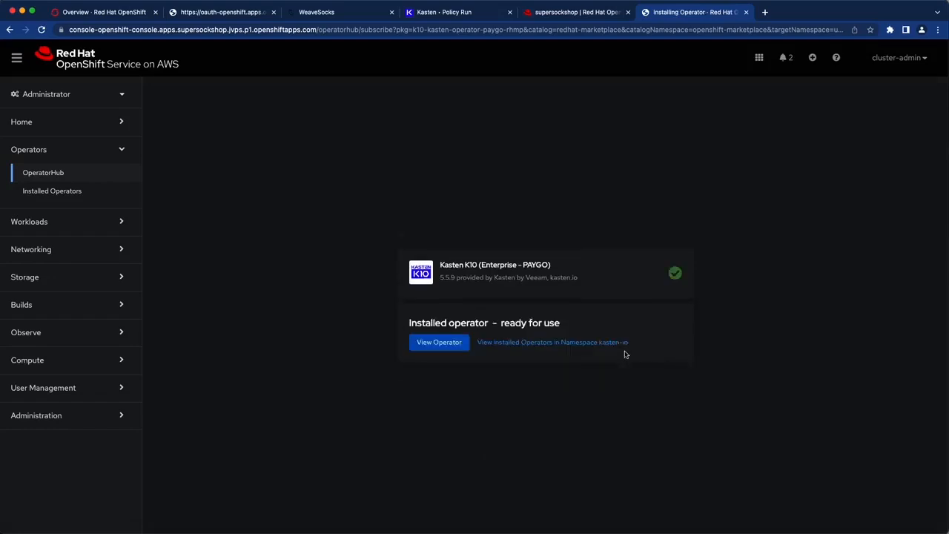
pyautogui.click(439, 342)
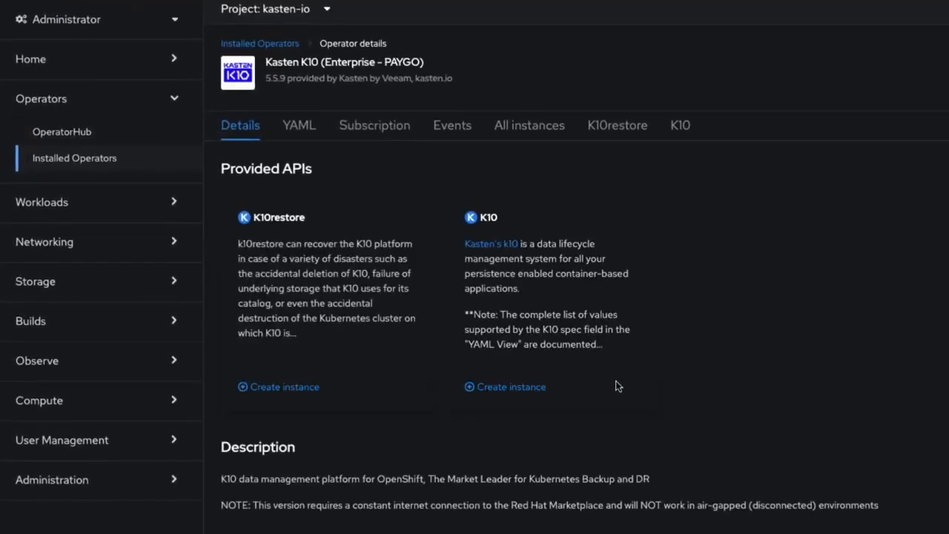
# - Create a K10 instance with token authentication and a dashboard route enabled
pyautogui.click(511, 387)
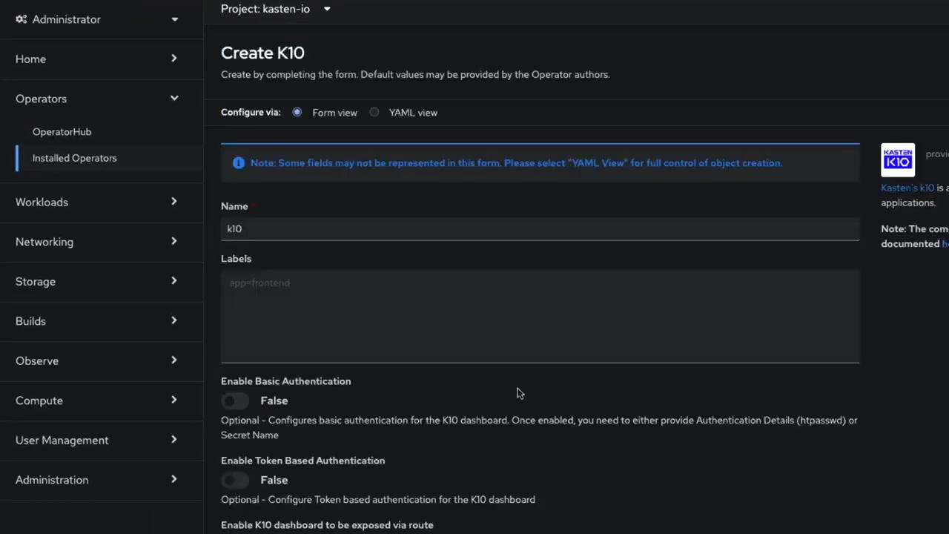
pyautogui.click(235, 479)
pyautogui.scroll(-1, 234, 481)
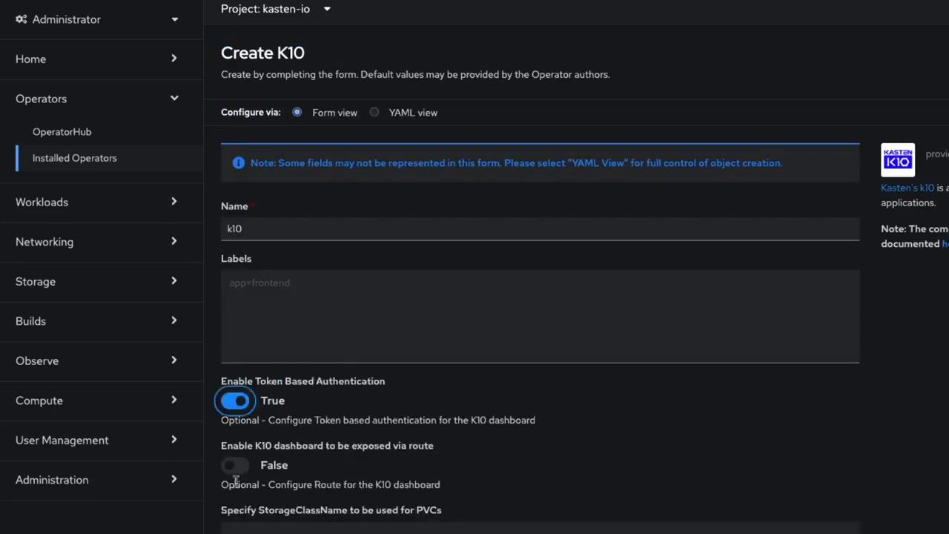
pyautogui.click(235, 466)
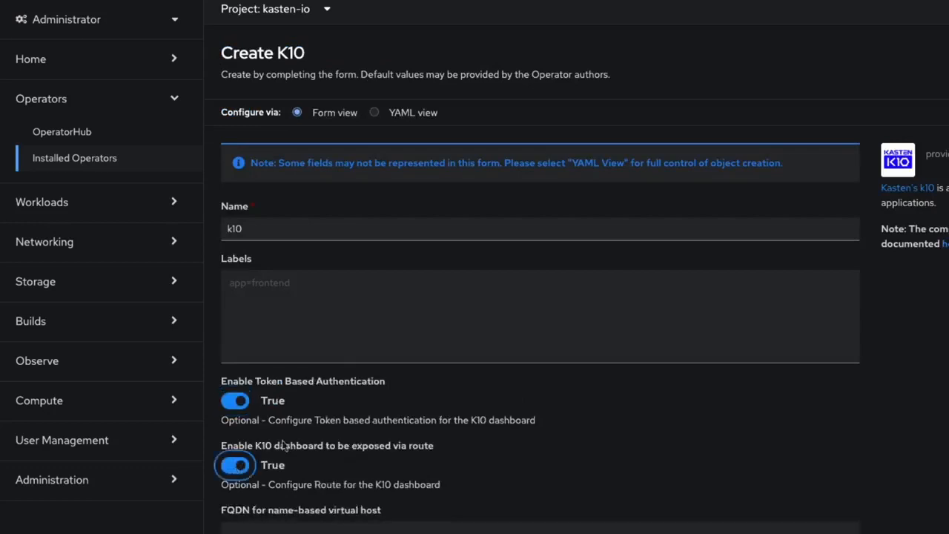
pyautogui.scroll(-1, 457, 313)
pyautogui.scroll(-5, 458, 313)
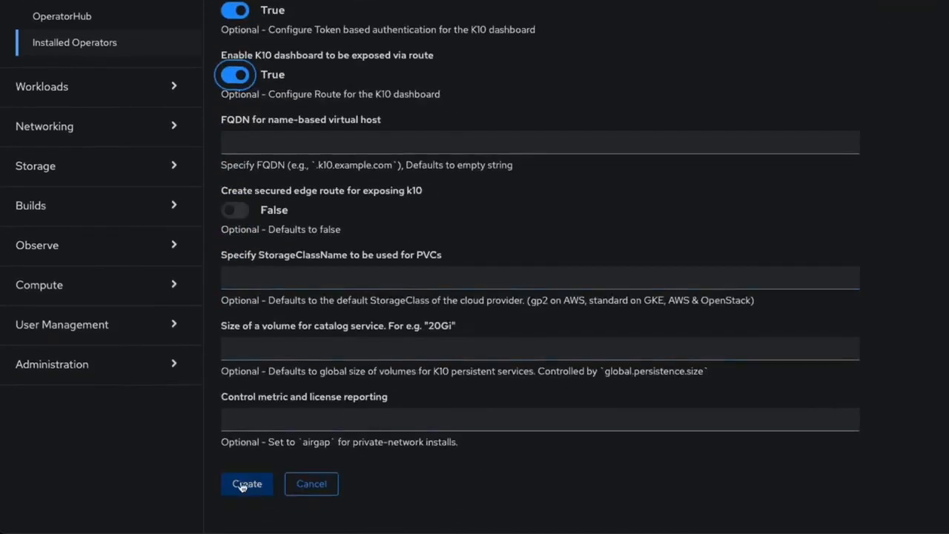
pyautogui.click(245, 484)
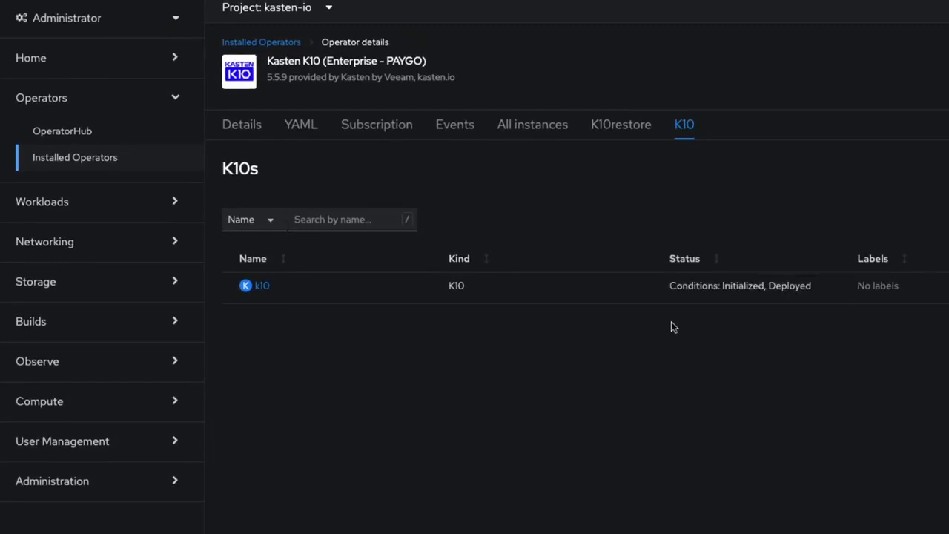
# - Open the k10-route location from the kasten-io project's routes
pyautogui.click(110, 245)
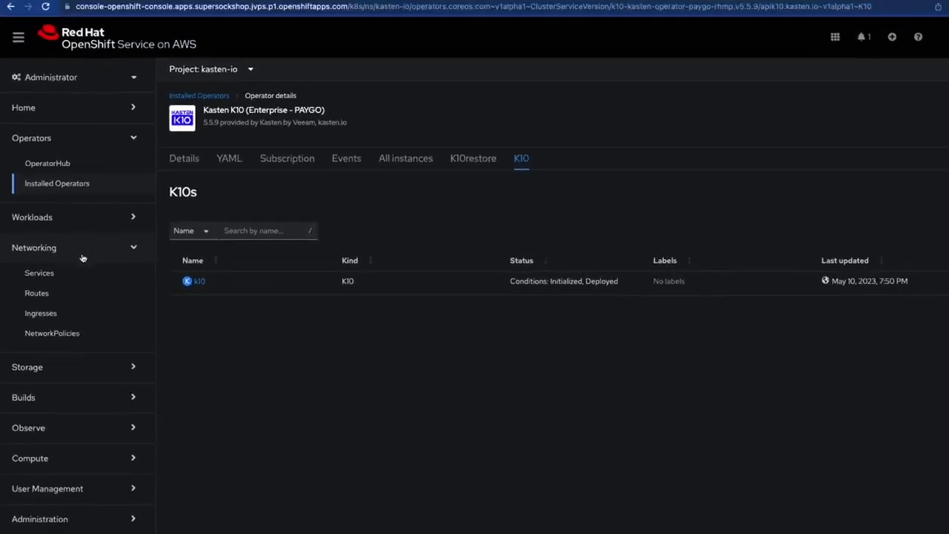
pyautogui.click(36, 293)
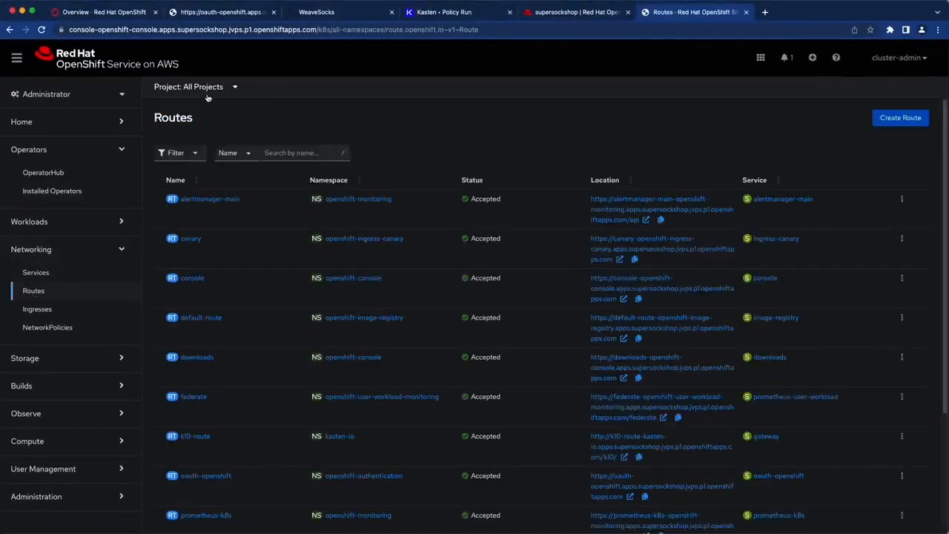
pyautogui.click(230, 69)
pyautogui.click(200, 223)
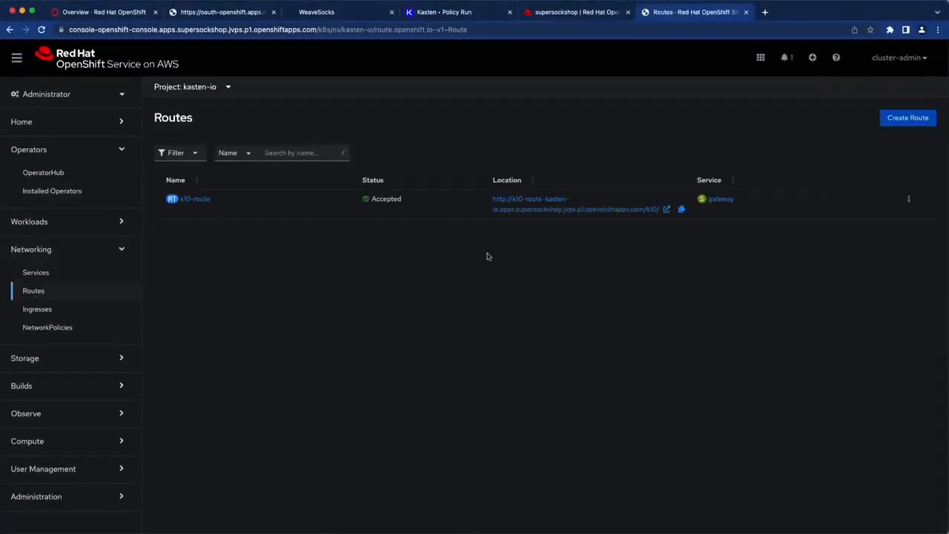
pyautogui.click(548, 210)
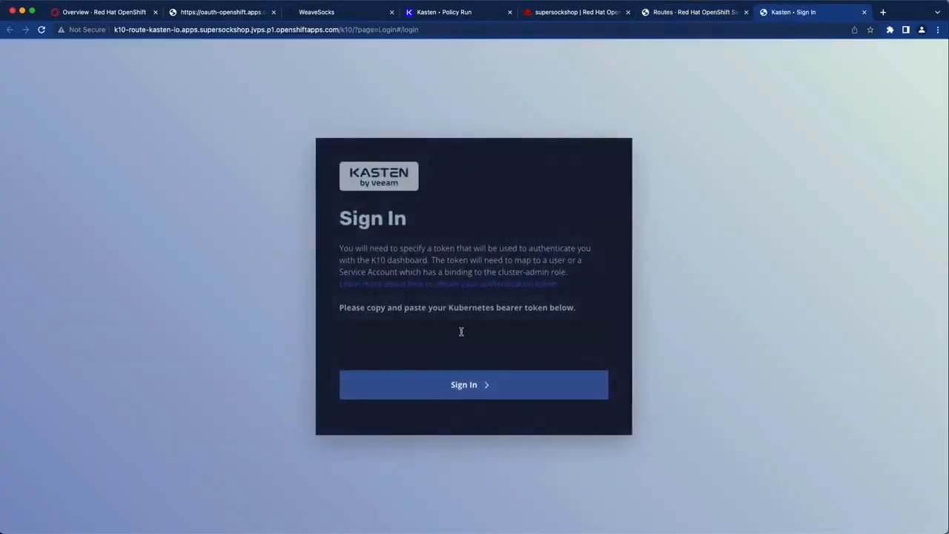
# - Sign into K10 with the pasted bearer token, skip the tour, and begin a new location profile
pyautogui.press('super+v')
pyautogui.click(444, 387)
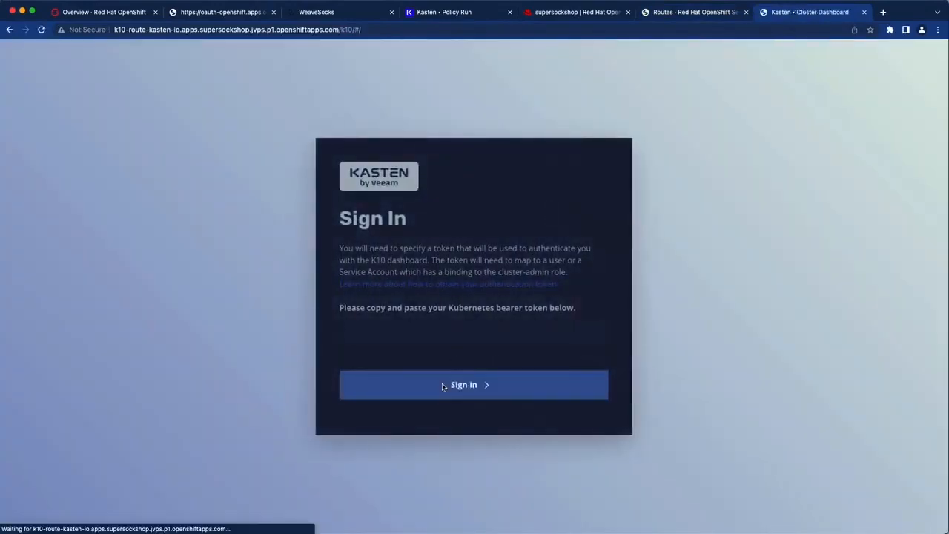
pyautogui.click(493, 91)
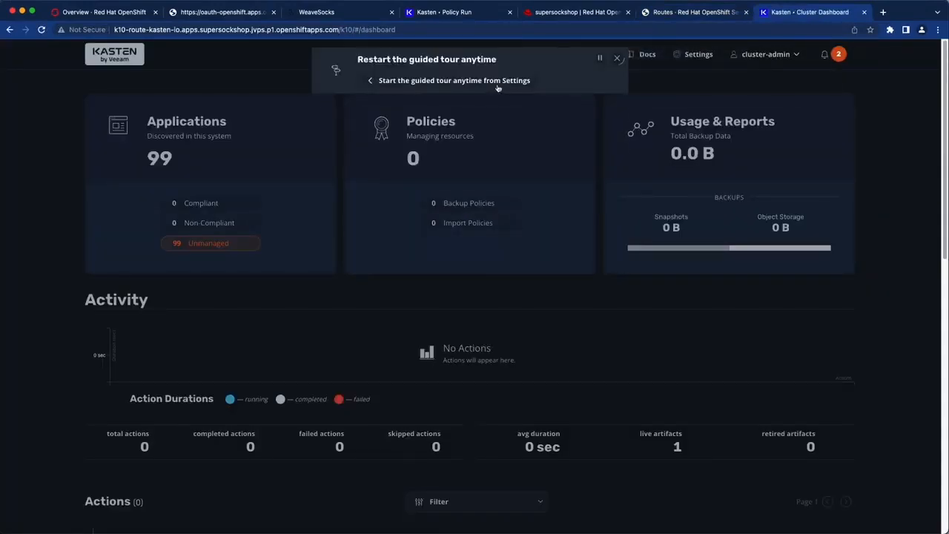
pyautogui.click(617, 58)
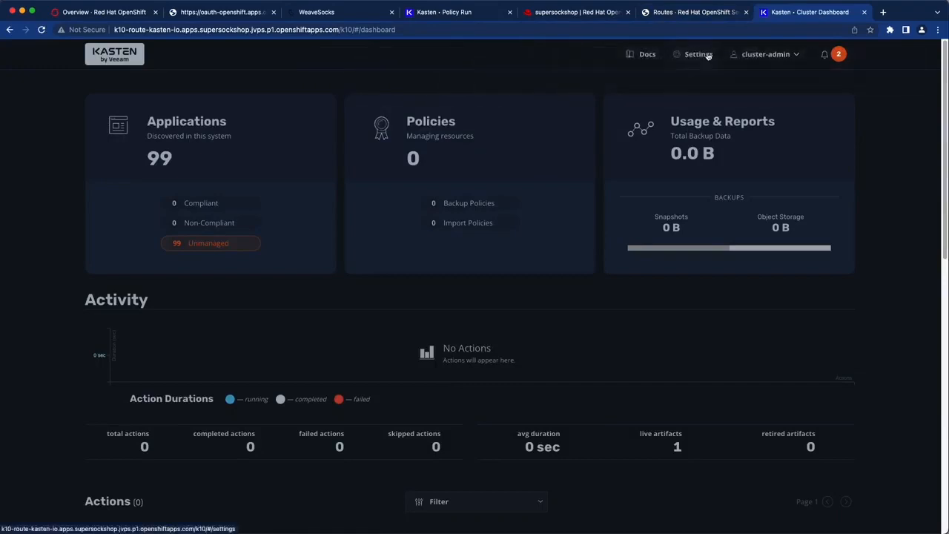
pyautogui.click(708, 56)
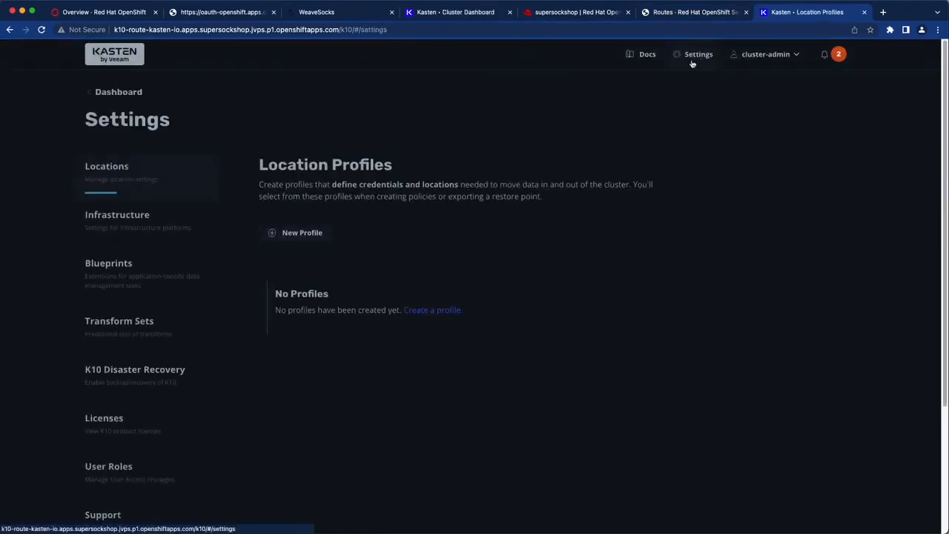
pyautogui.click(316, 234)
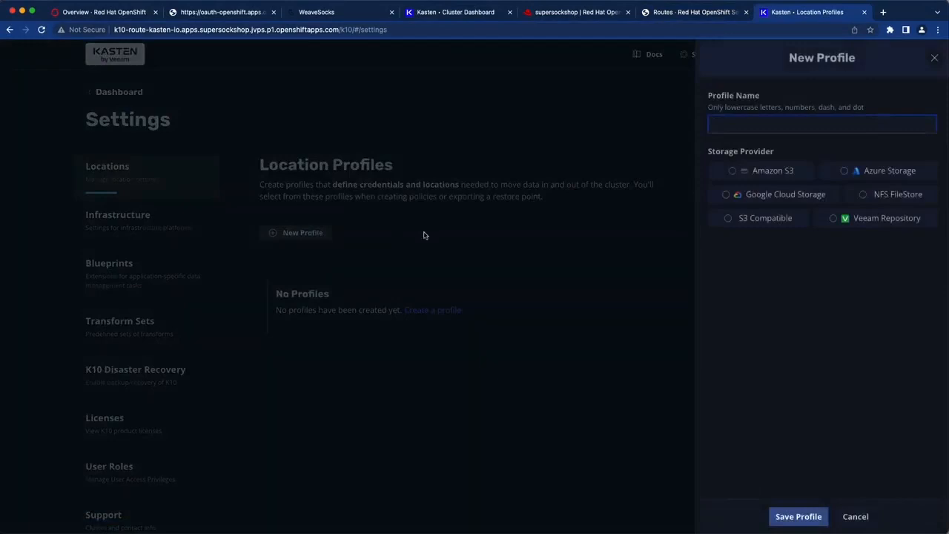
# - Name the profile immutable-s3, choose Amazon S3, and paste the AWS access key and secret
pyautogui.click(755, 172)
pyautogui.click(767, 123)
pyautogui.write('immutable-s3')
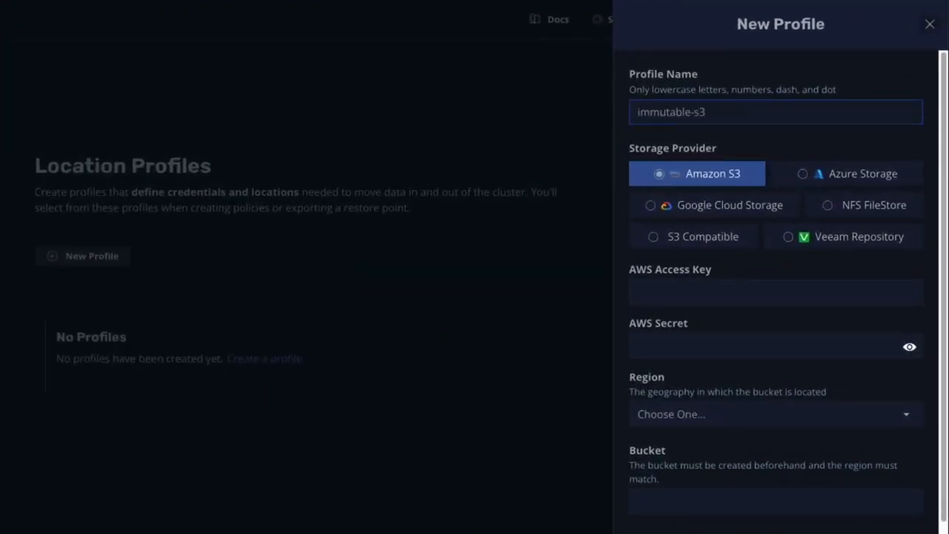
pyautogui.press('Tab')
pyautogui.click(649, 295)
pyautogui.hotkey('ctrl', 'v')
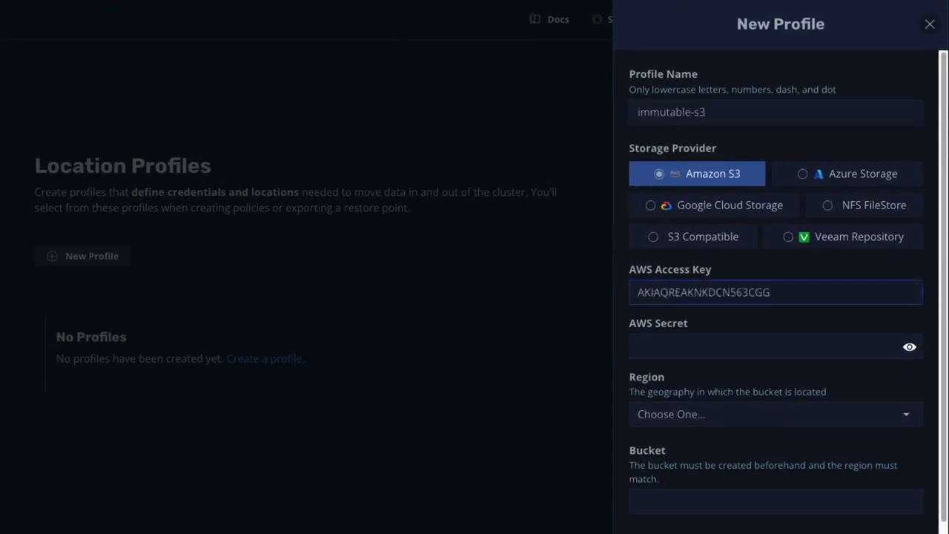
pyautogui.press('Tab')
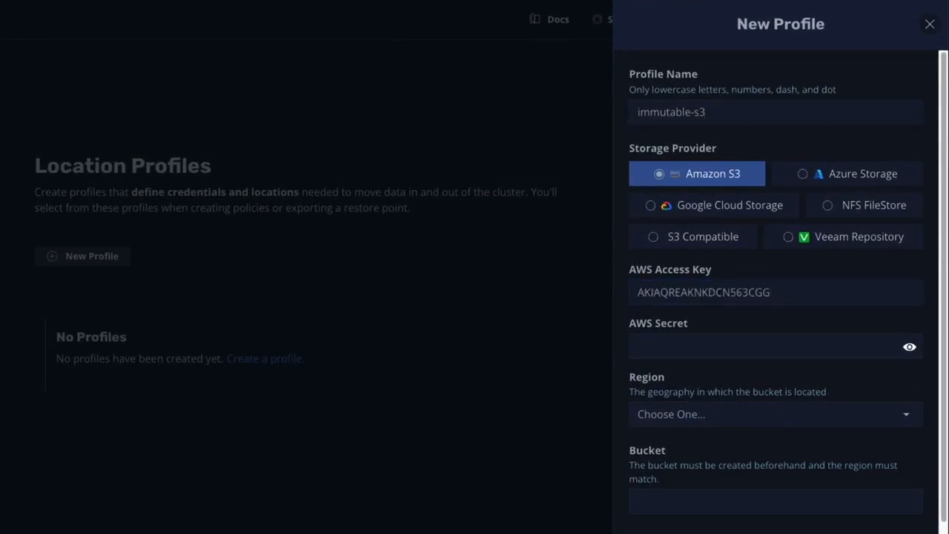
pyautogui.click(691, 345)
pyautogui.hotkey('ctrl', 'v')
pyautogui.press('Tab')
# - Set region us-east-1 and bucket k10demo-immutable, enable and validate immutable backups, then save
pyautogui.click(834, 414)
pyautogui.click(827, 335)
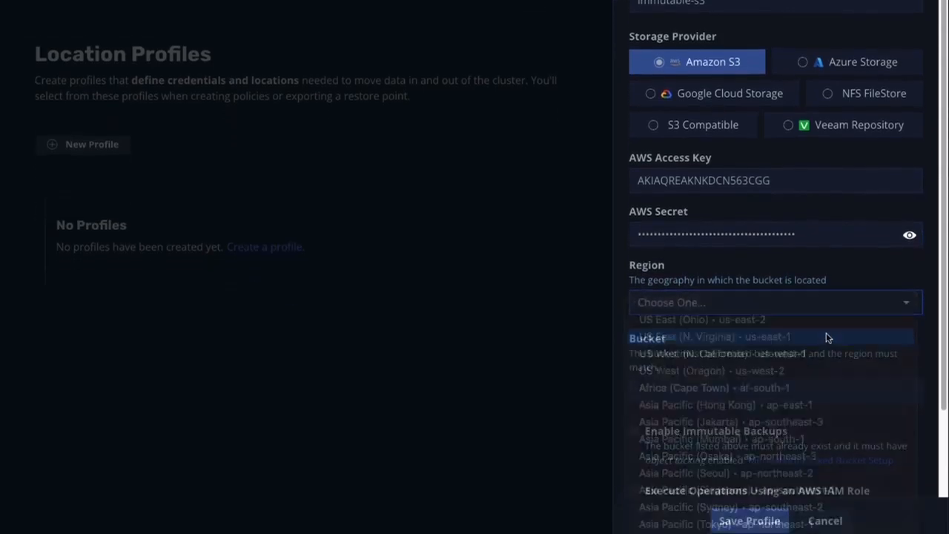
pyautogui.click(776, 379)
pyautogui.write('k10demo-immutable')
pyautogui.scroll(-3, 742, 371)
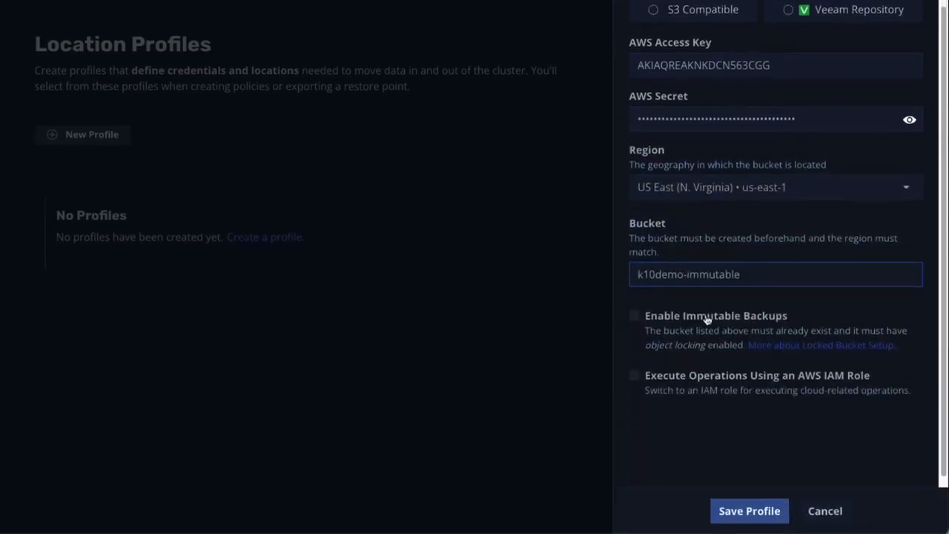
pyautogui.click(708, 319)
pyautogui.click(715, 350)
pyautogui.scroll(-3, 717, 356)
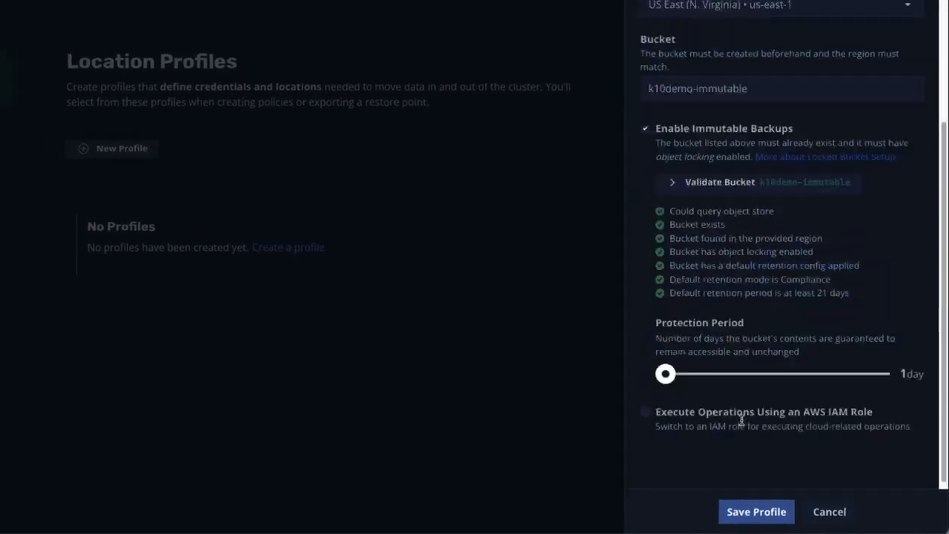
pyautogui.click(756, 512)
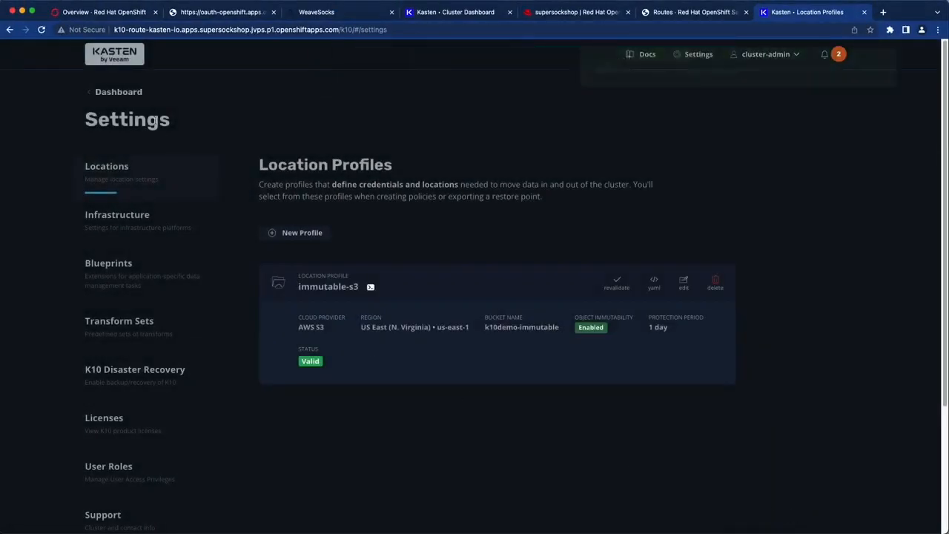
# - Start a new on-demand Import policy named sockshop-import
pyautogui.click(138, 97)
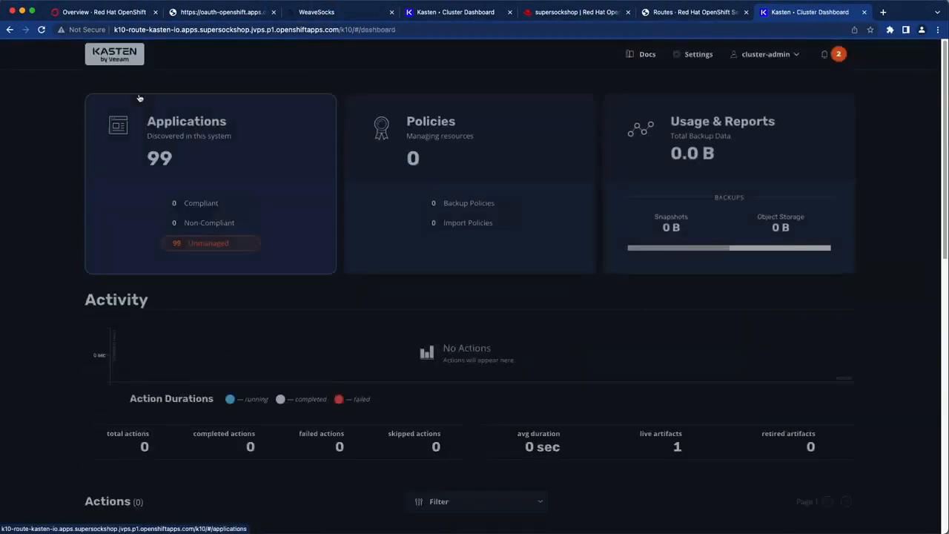
pyautogui.click(483, 154)
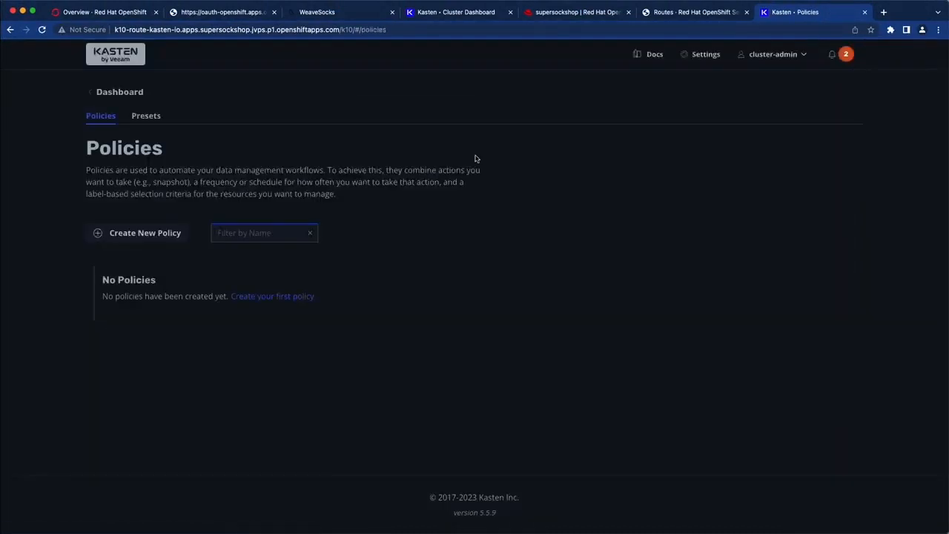
pyautogui.click(162, 235)
pyautogui.write('sockshop')
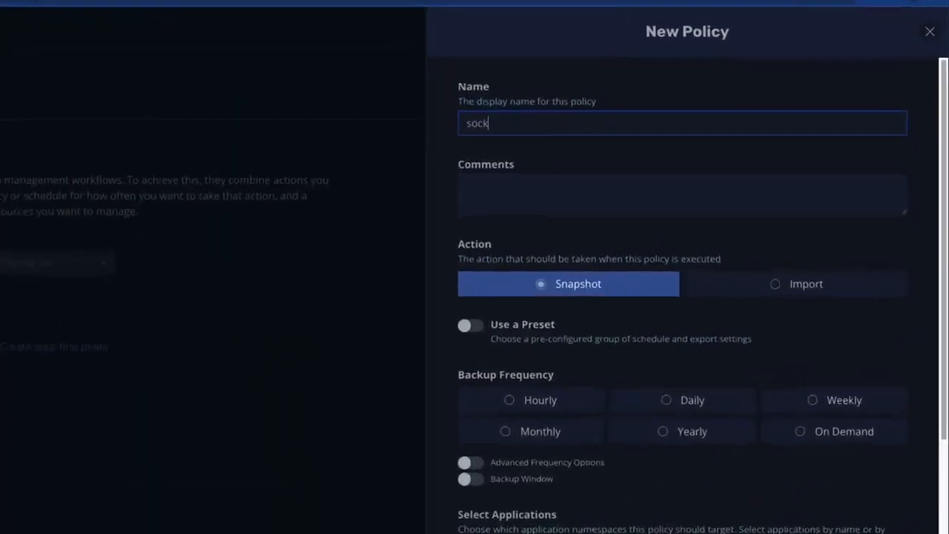
pyautogui.write('-import')
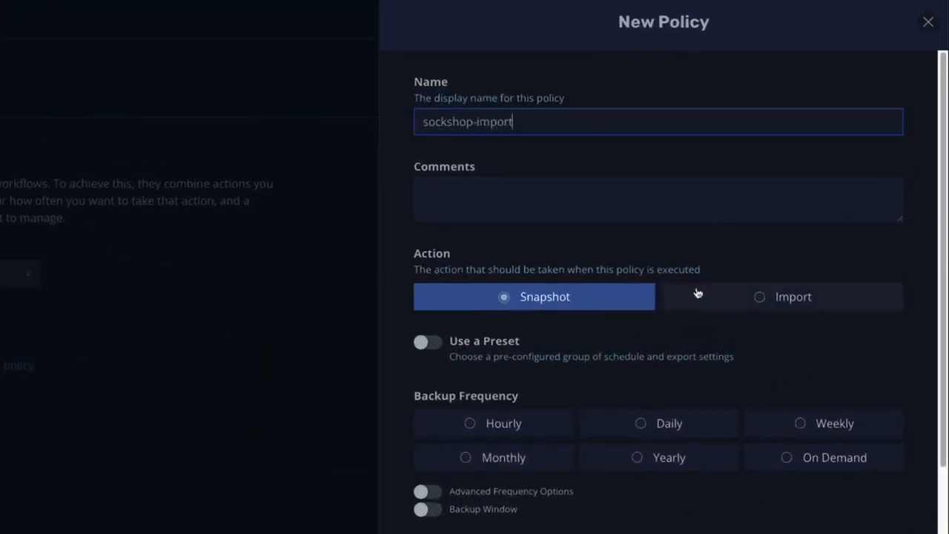
pyautogui.click(699, 294)
pyautogui.click(843, 375)
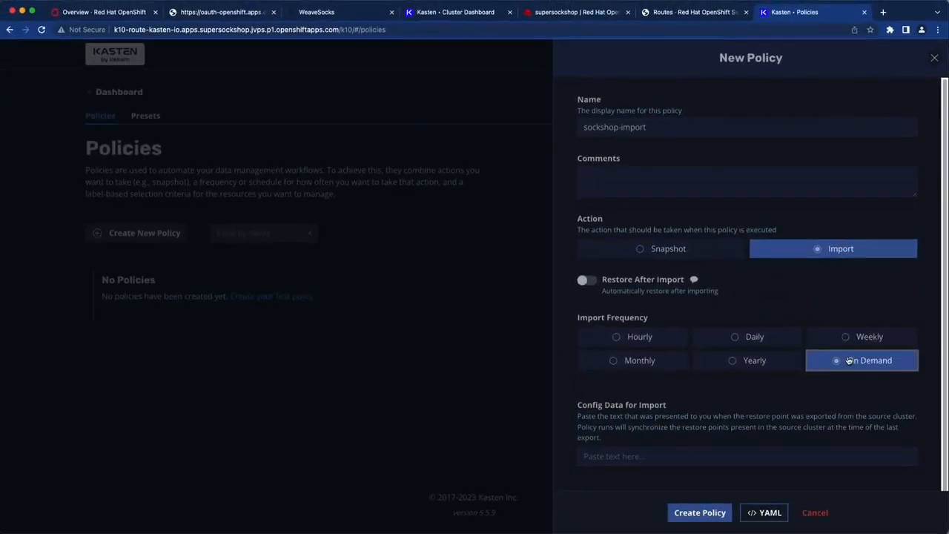
pyautogui.scroll(-1, 816, 386)
pyautogui.click(787, 433)
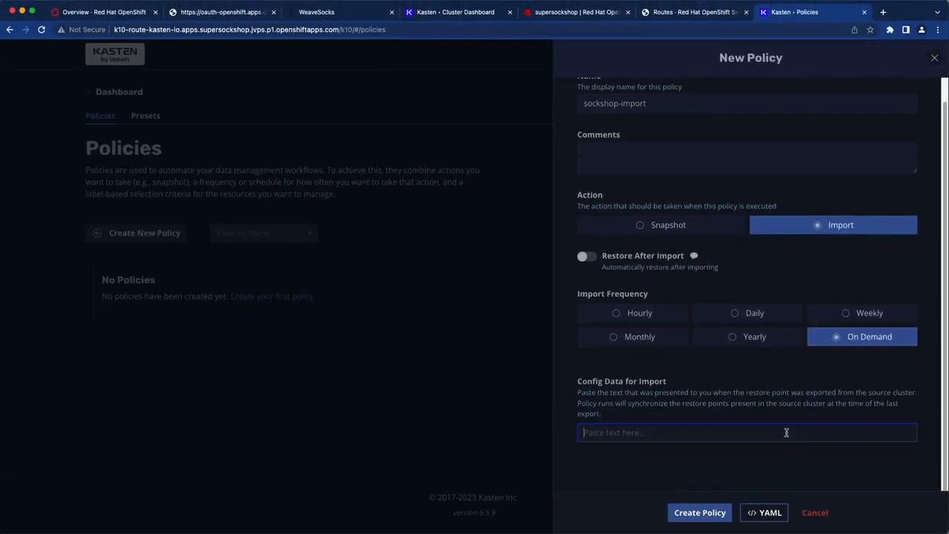
# - Copy sockshop-migration's encoded import data from the source cluster and paste it into the import config
pyautogui.click(466, 15)
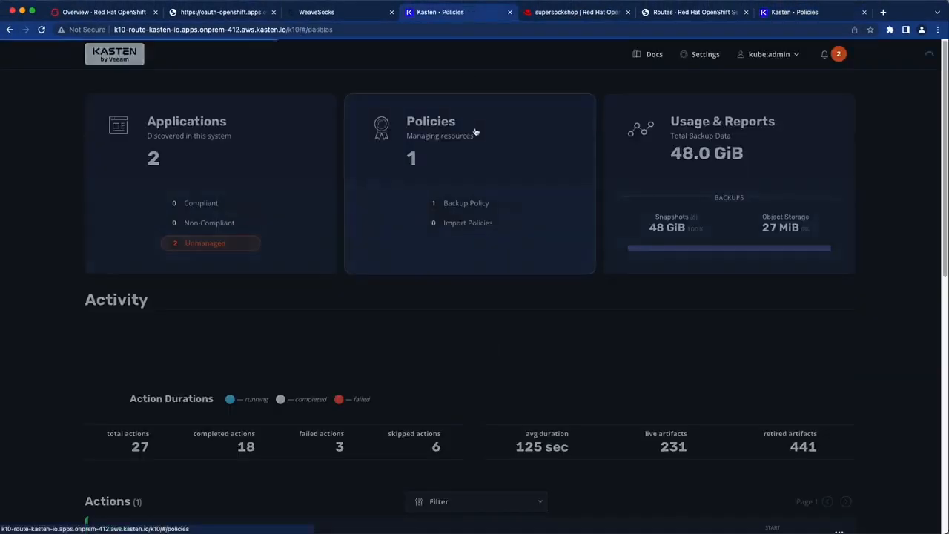
pyautogui.click(475, 131)
pyautogui.click(182, 458)
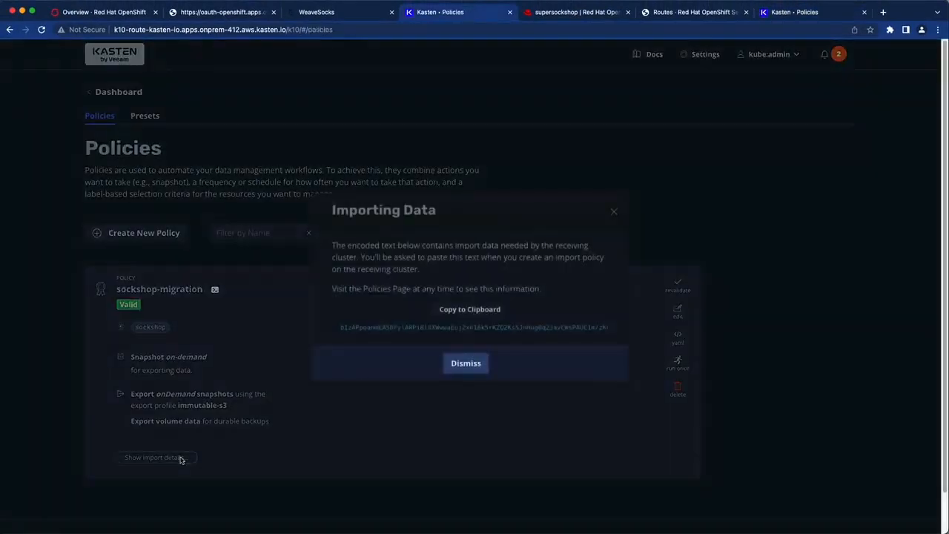
pyautogui.click(489, 316)
pyautogui.click(816, 14)
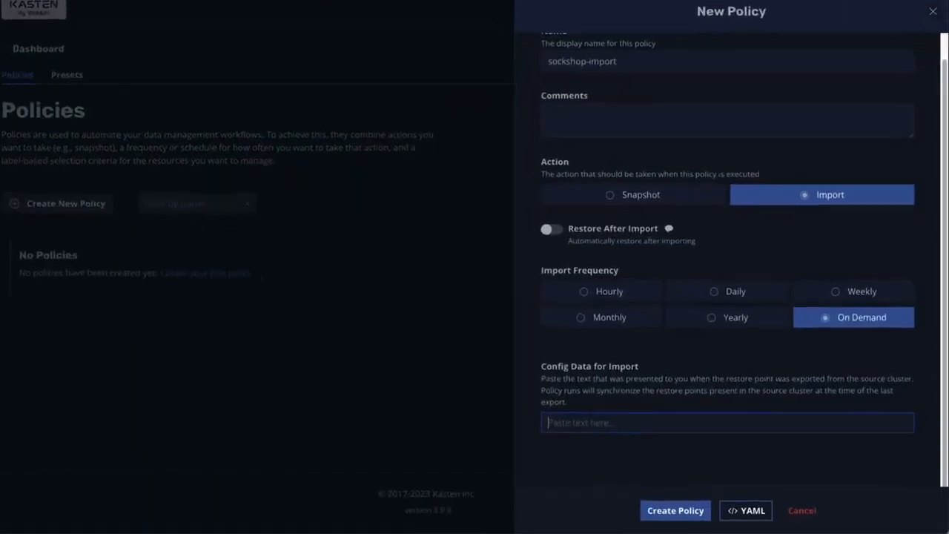
pyautogui.press('super+v')
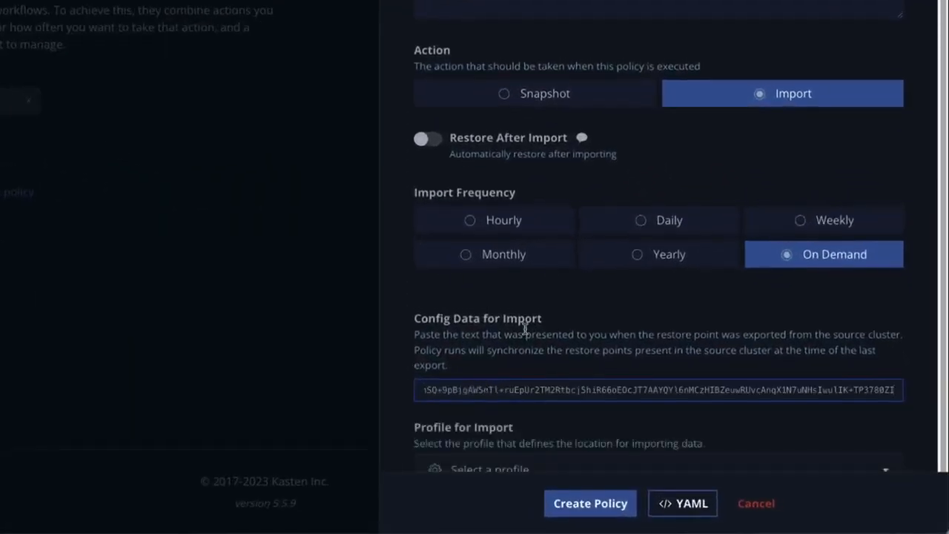
# - Select the immutable-s3 profile, create sockshop-import, and run it once
pyautogui.scroll(-2, 528, 371)
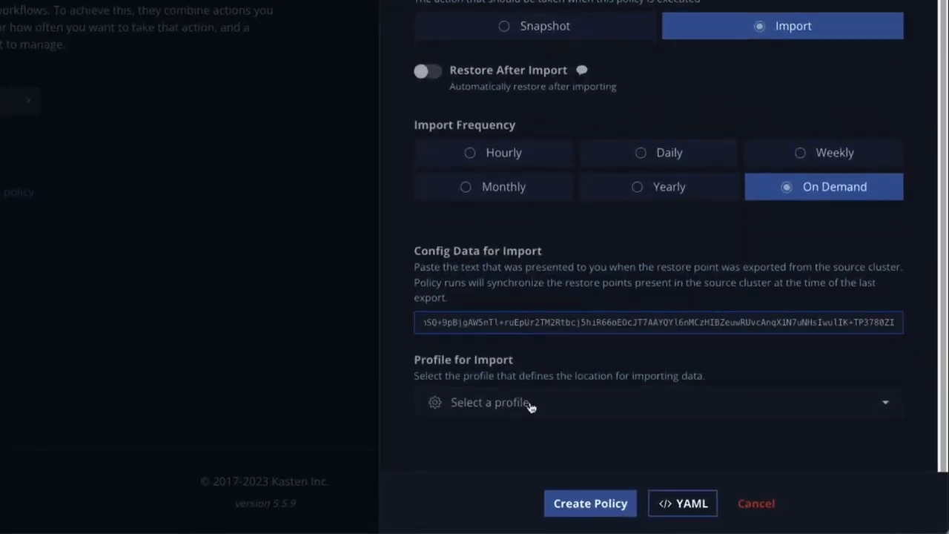
pyautogui.click(530, 405)
pyautogui.click(475, 337)
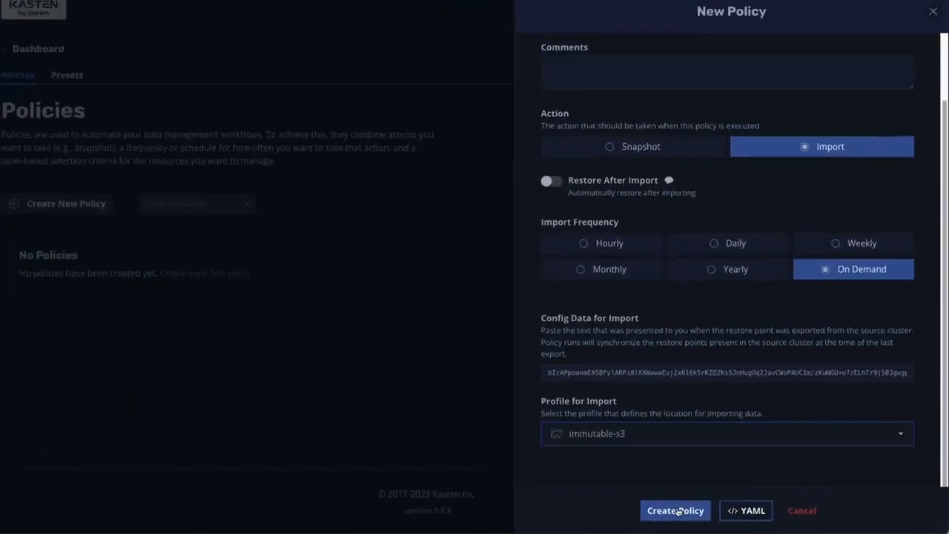
pyautogui.click(676, 510)
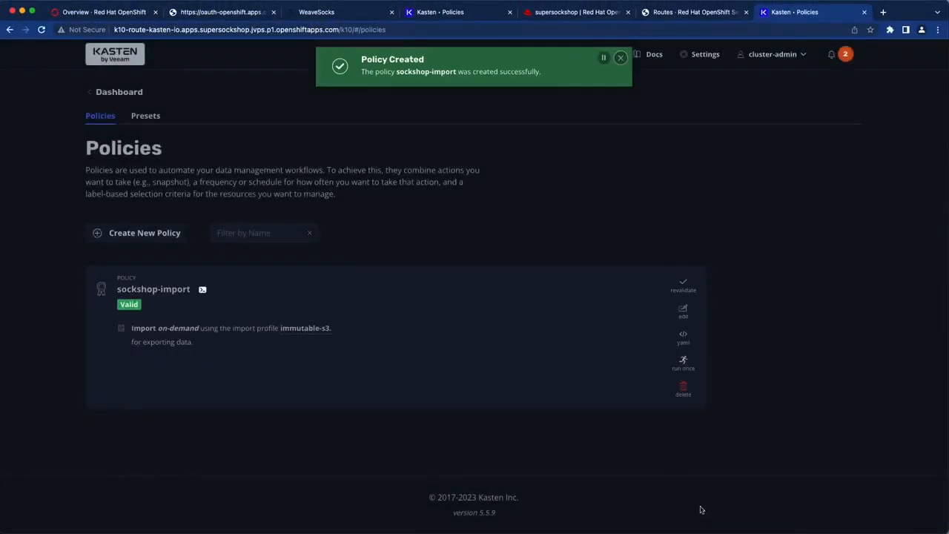
pyautogui.click(683, 362)
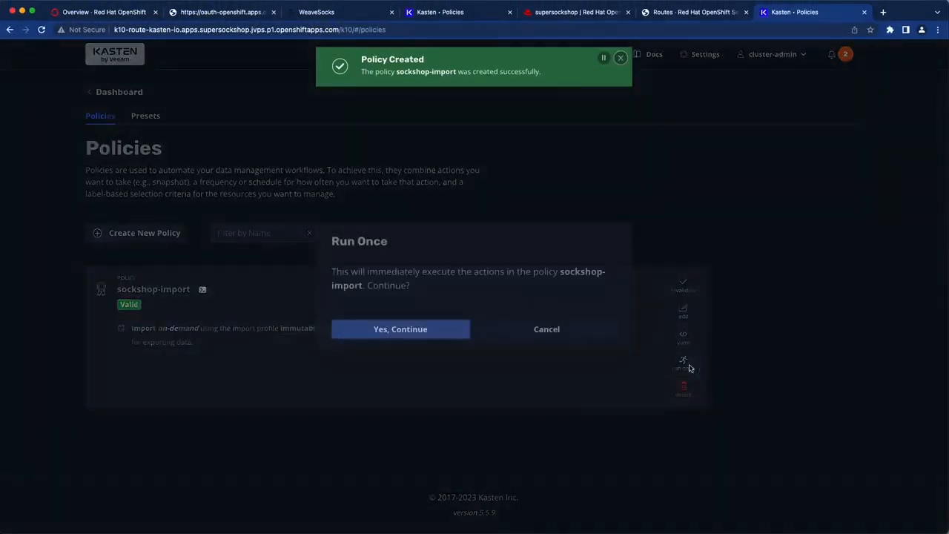
# - Run the sockshop-import policy once and confirm its run imported 6 kanister and 56 spec artifacts
pyautogui.click(444, 333)
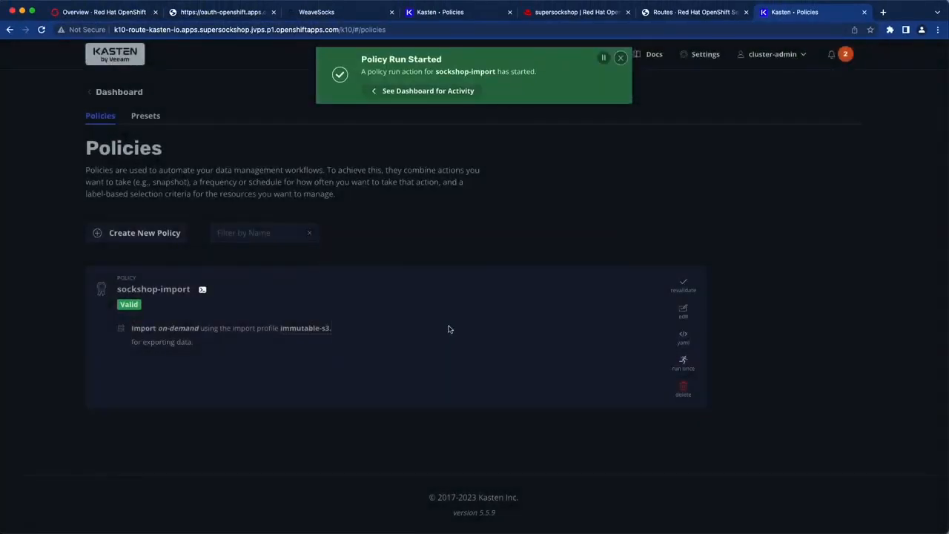
pyautogui.click(455, 94)
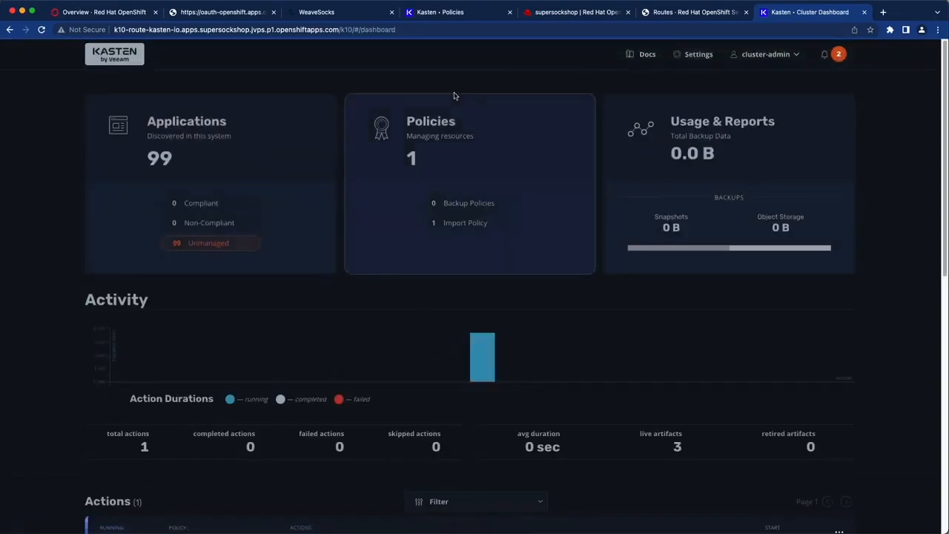
pyautogui.scroll(-3, 458, 104)
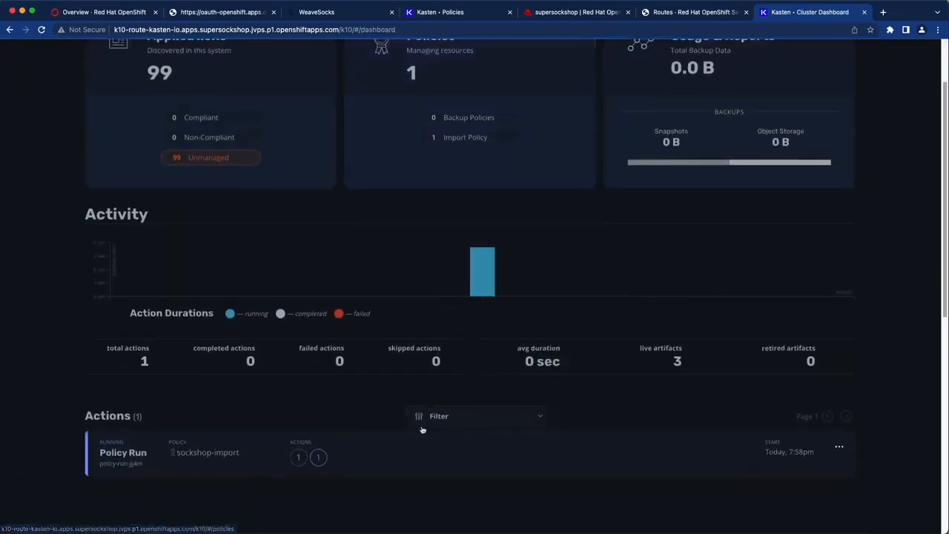
pyautogui.click(415, 454)
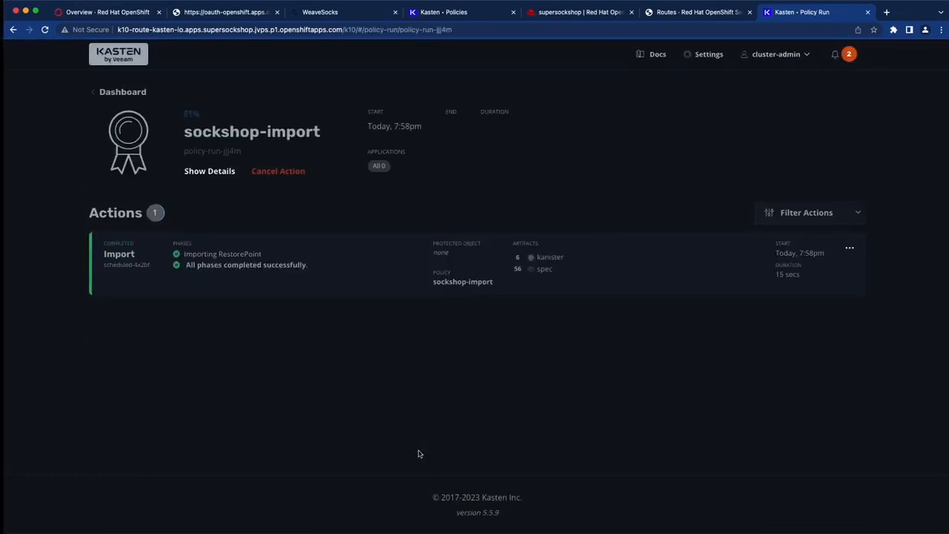
pyautogui.click(122, 92)
pyautogui.click(141, 98)
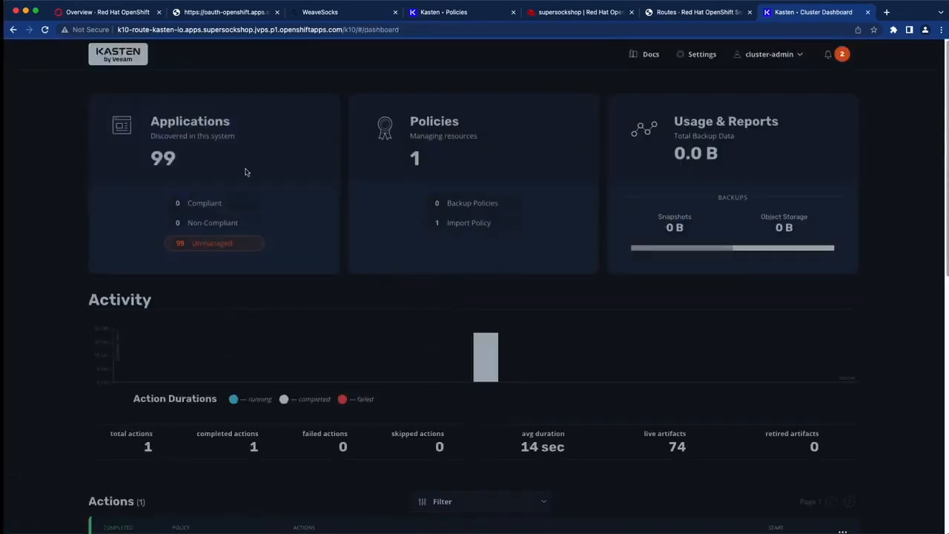
# - Filter applications by name 'sock' and status Removed, then choose Restore Application for sockshop
pyautogui.click(390, 190)
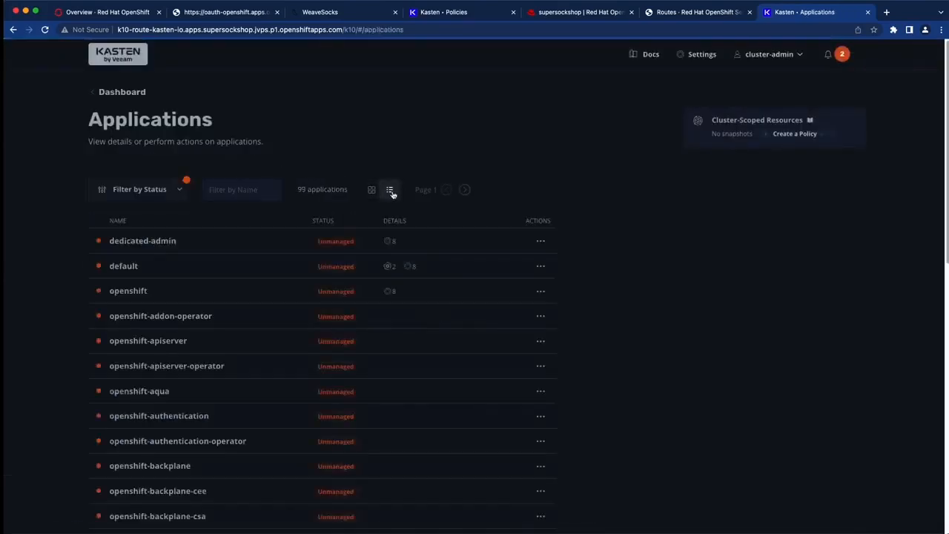
pyautogui.click(238, 193)
pyautogui.write('sock')
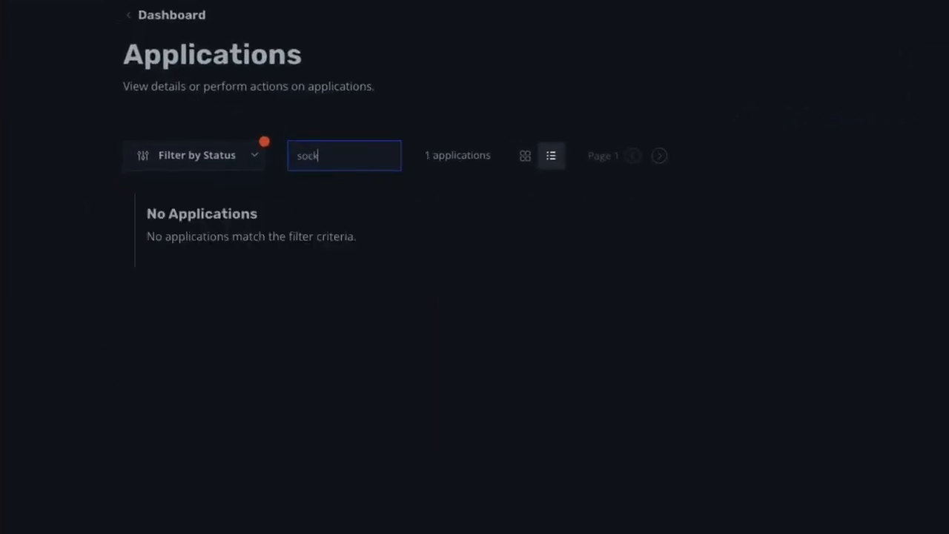
pyautogui.click(256, 165)
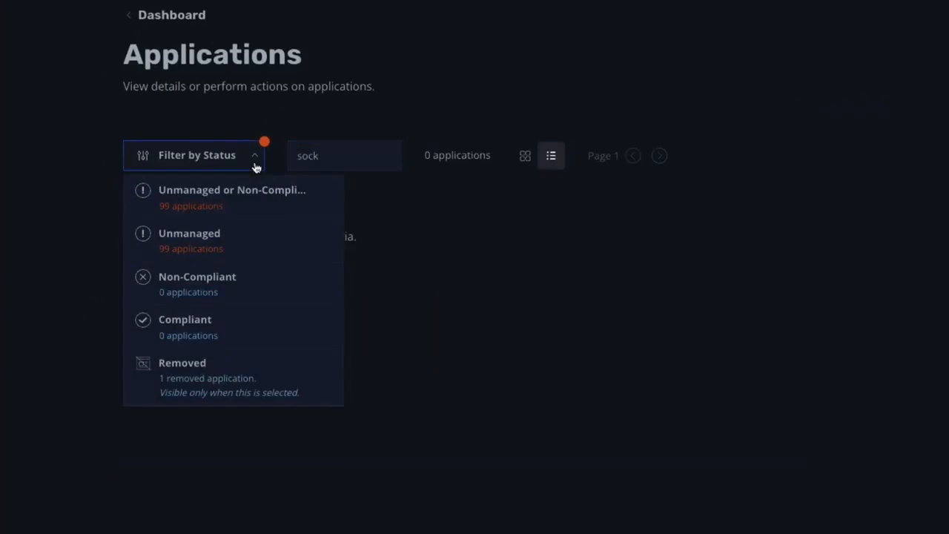
pyautogui.click(276, 378)
pyautogui.click(692, 234)
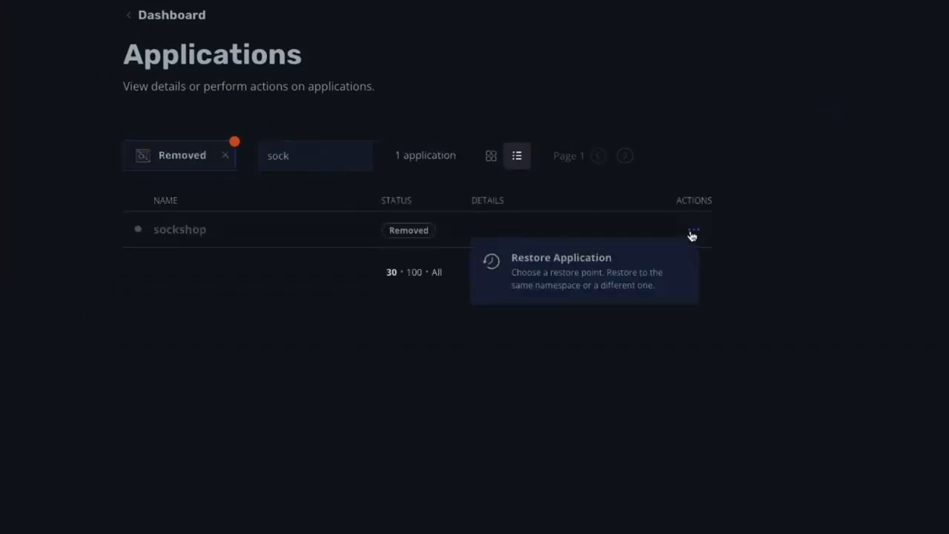
pyautogui.click(620, 265)
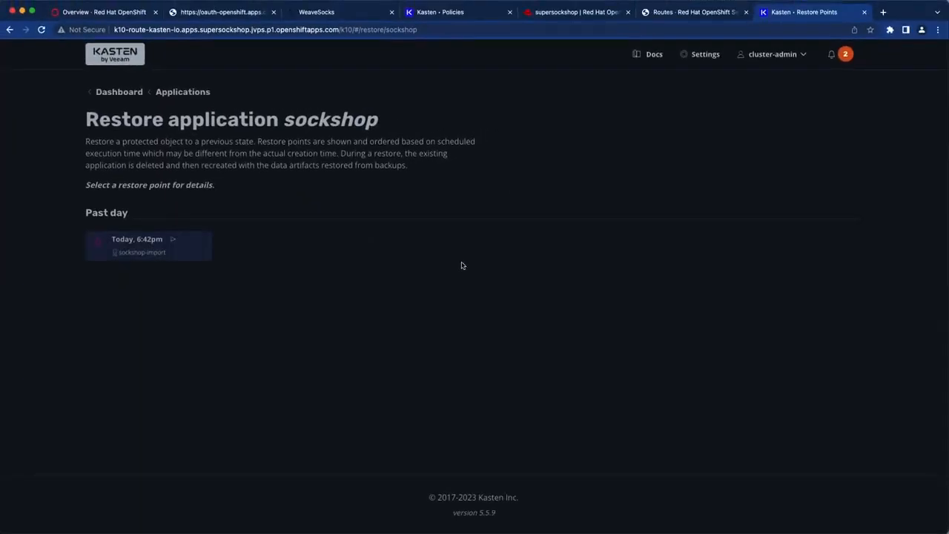
# - Pick the Today, 6:42pm restore point and restore into a newly created 'sockshop' namespace
pyautogui.click(192, 284)
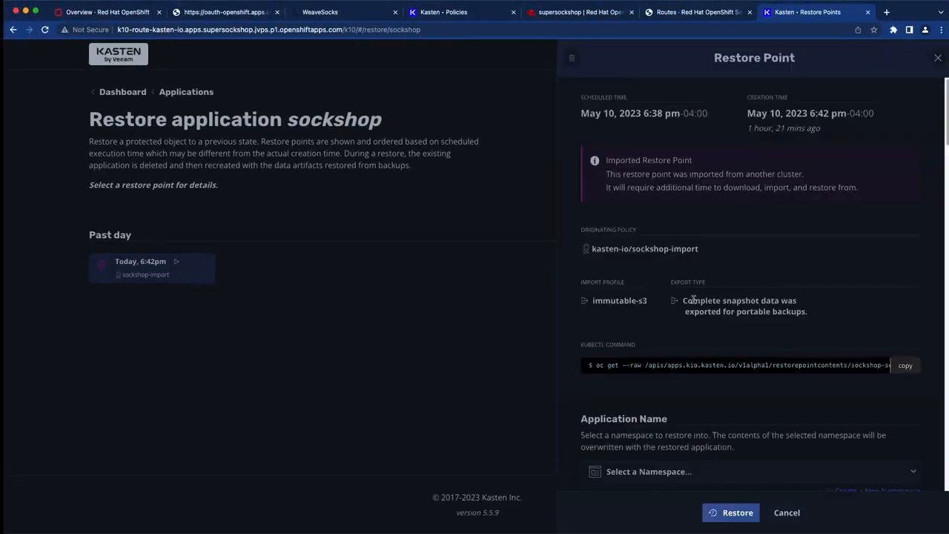
pyautogui.scroll(-4, 692, 299)
pyautogui.click(878, 362)
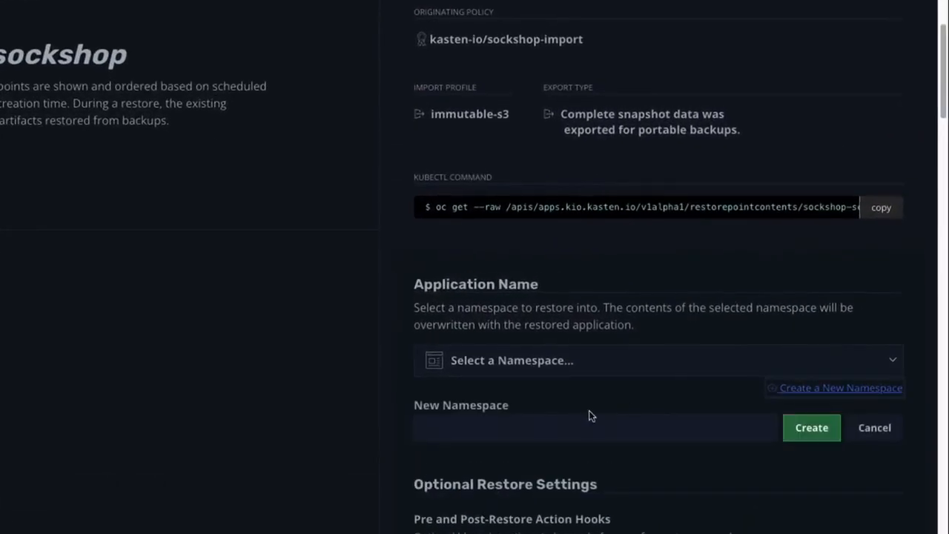
pyautogui.click(579, 423)
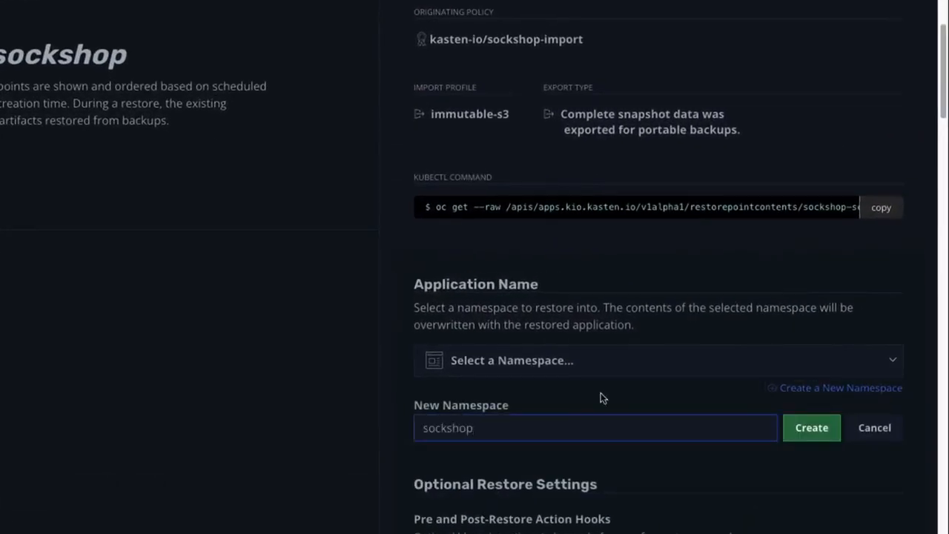
pyautogui.click(815, 429)
pyautogui.scroll(-1, 820, 438)
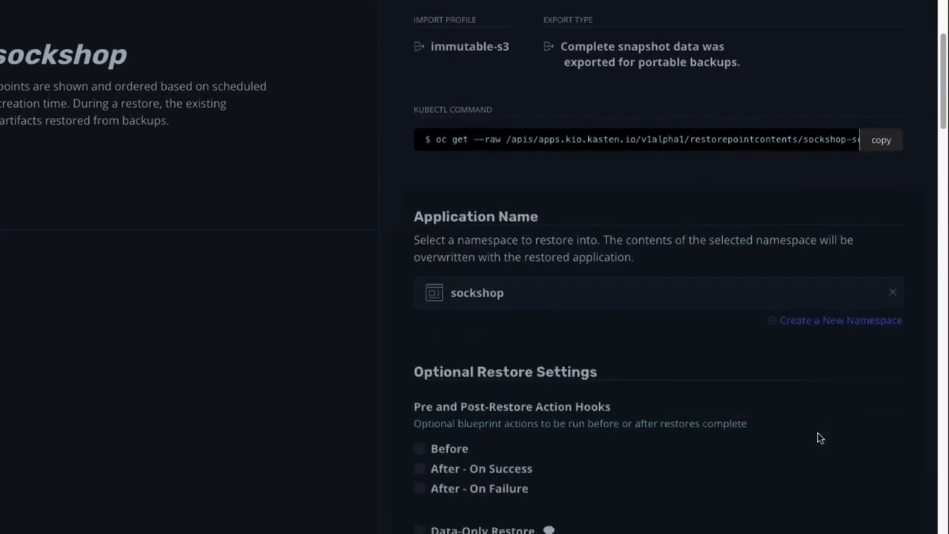
pyautogui.scroll(-6, 819, 438)
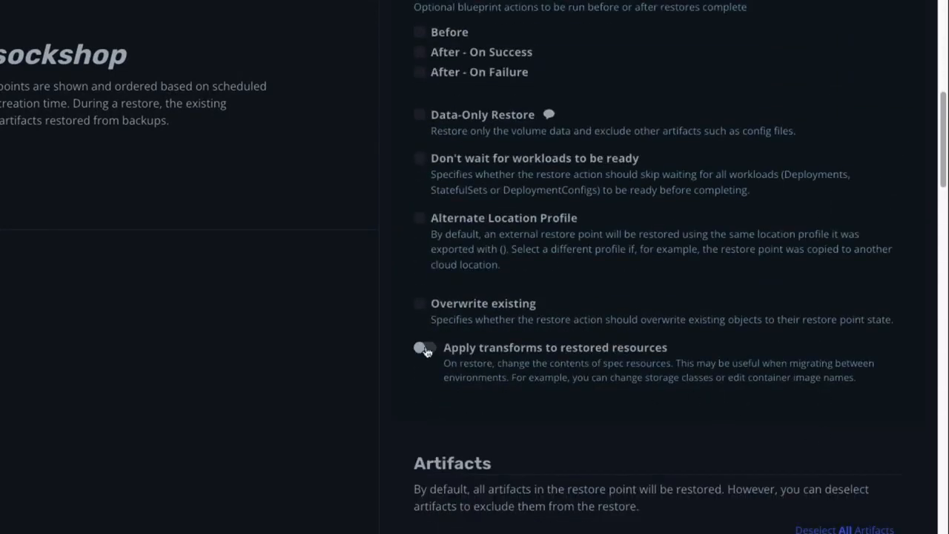
# - Turn on Apply transforms and start a 'change-storage-class' transform for persistentvolumeclaims
pyautogui.click(425, 350)
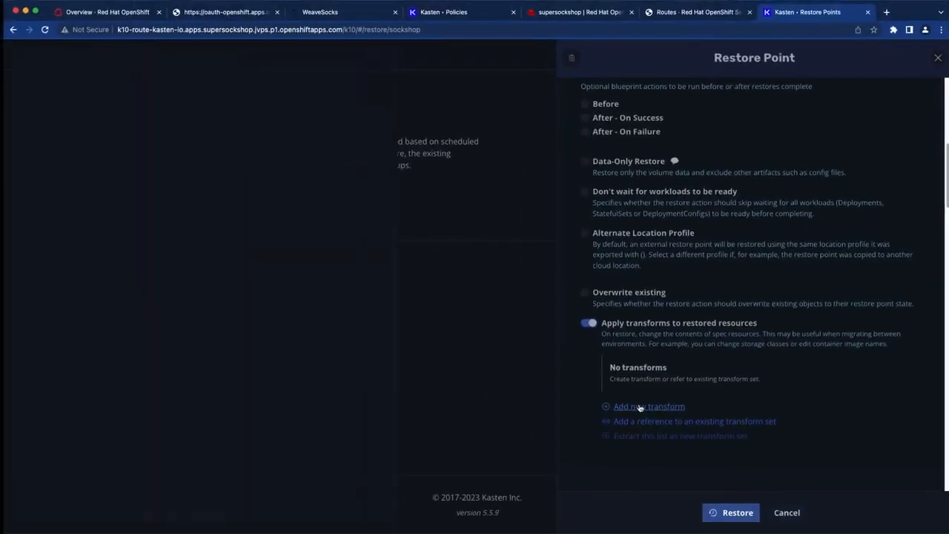
pyautogui.click(640, 407)
pyautogui.write('change-storage-class')
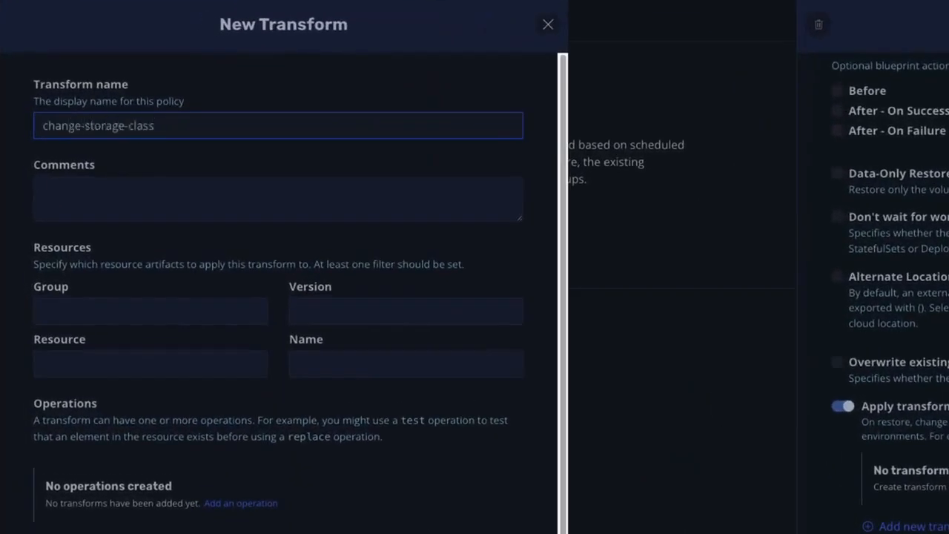
pyautogui.click(223, 367)
pyautogui.write('persis')
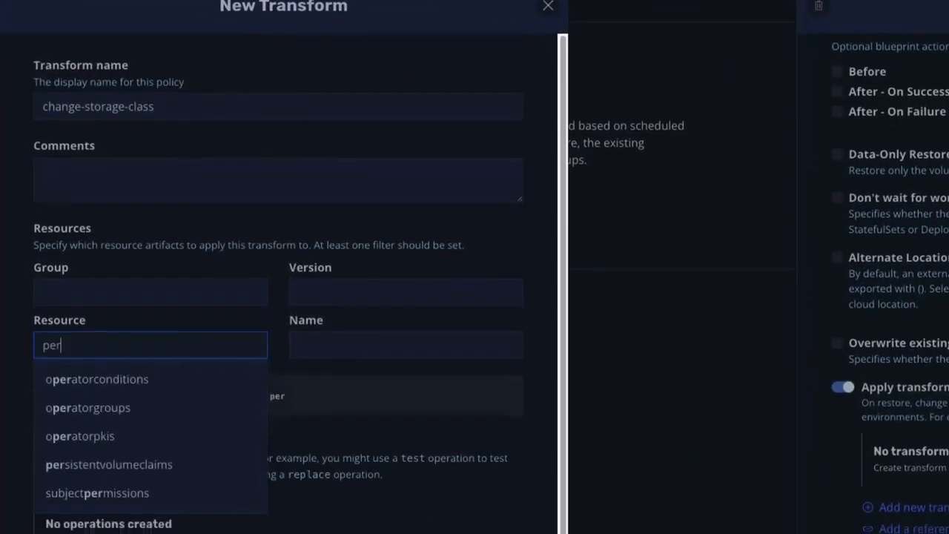
pyautogui.click(196, 395)
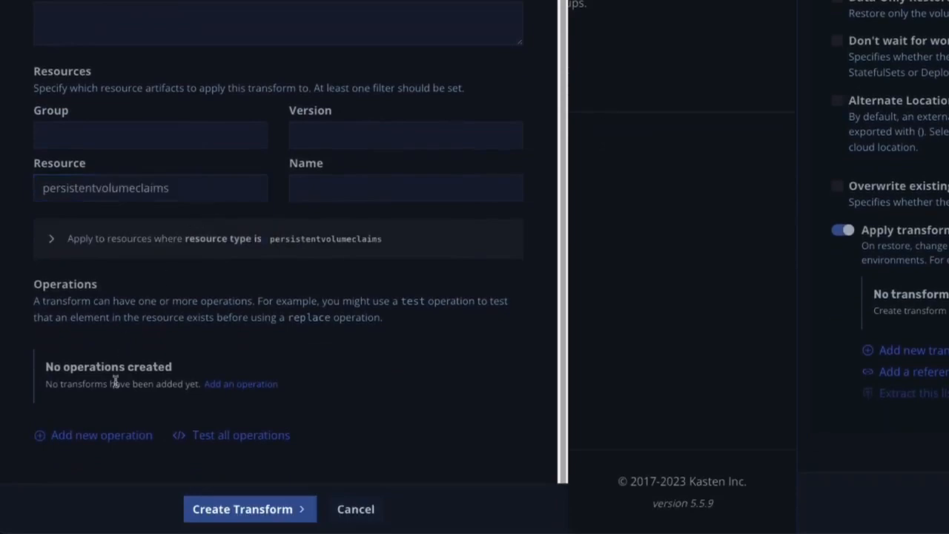
# - Add a Replace operation setting /spec/storageClassName to "gp2-csi"
pyautogui.click(101, 435)
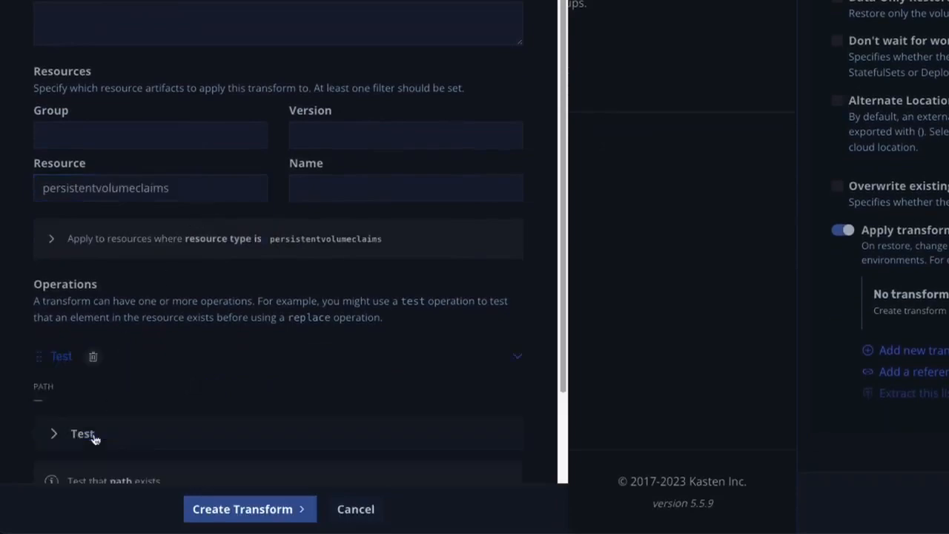
pyautogui.scroll(-3, 207, 255)
pyautogui.click(219, 165)
pyautogui.scroll(-5, 233, 230)
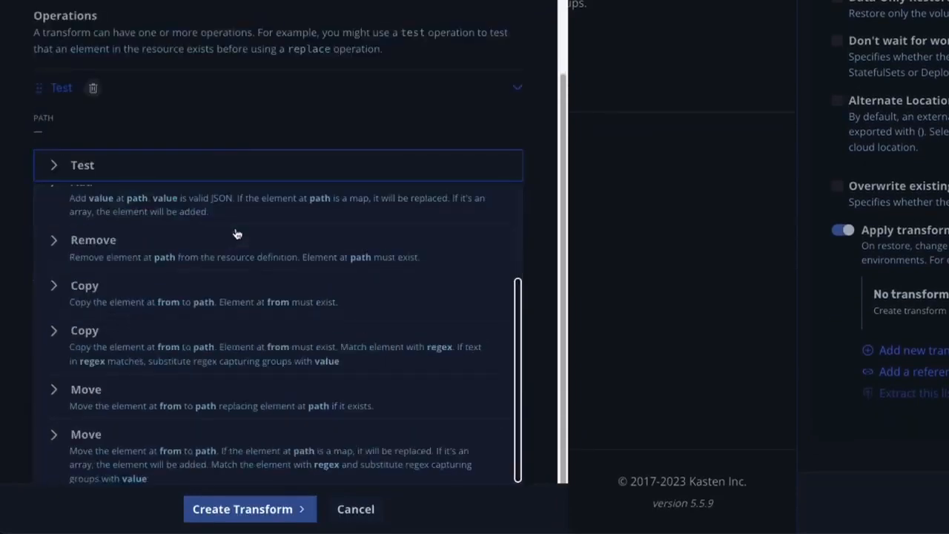
pyautogui.click(277, 443)
pyautogui.click(244, 304)
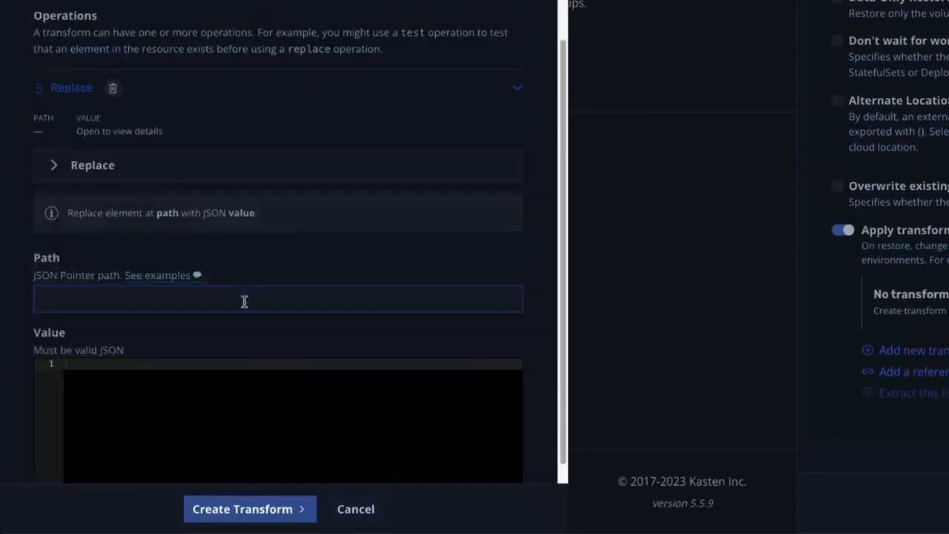
pyautogui.write('/spec/storageClassName')
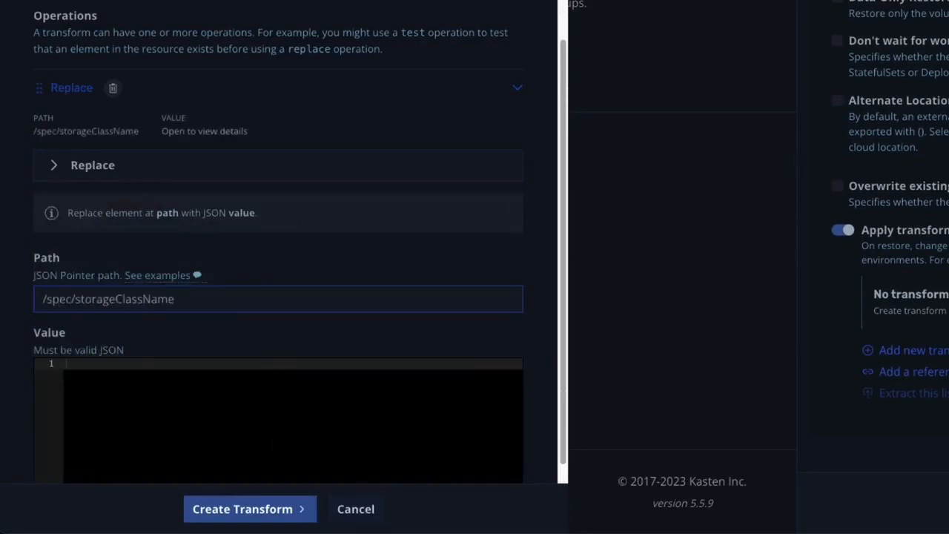
pyautogui.click(70, 363)
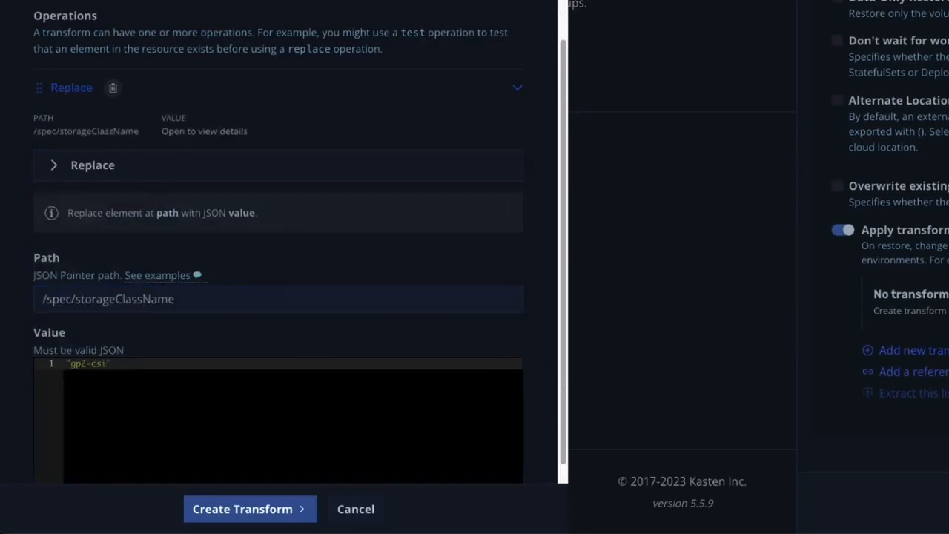
pyautogui.scroll(-2, 282, 386)
# - Test the transform on the orders-db claim, confirming vsphere-csi becomes gp2-csi, then create it
pyautogui.click(462, 388)
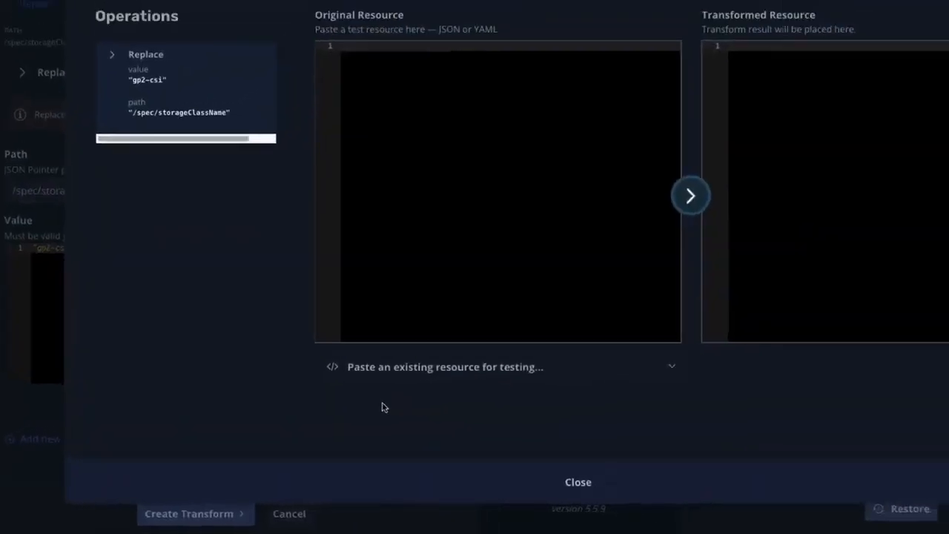
pyautogui.click(324, 393)
pyautogui.write('persis')
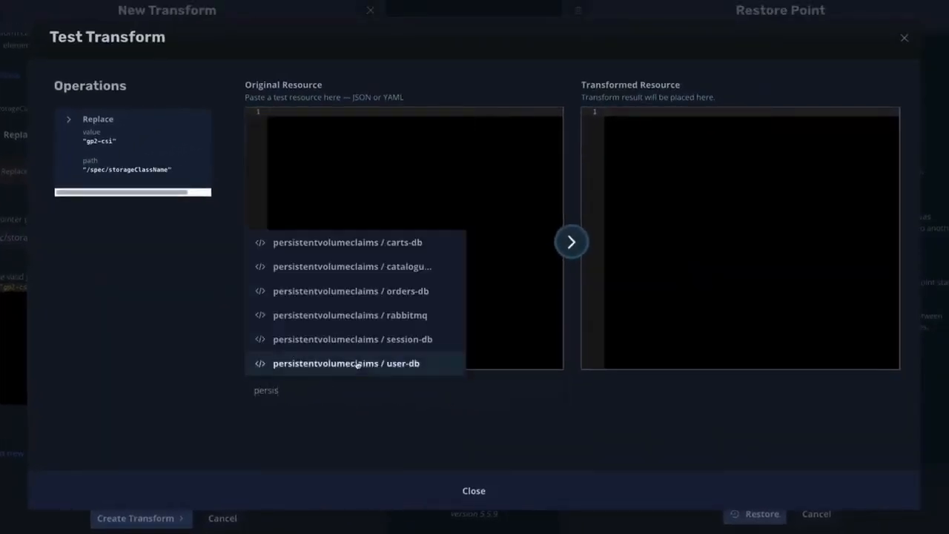
pyautogui.click(387, 290)
pyautogui.scroll(-10, 387, 288)
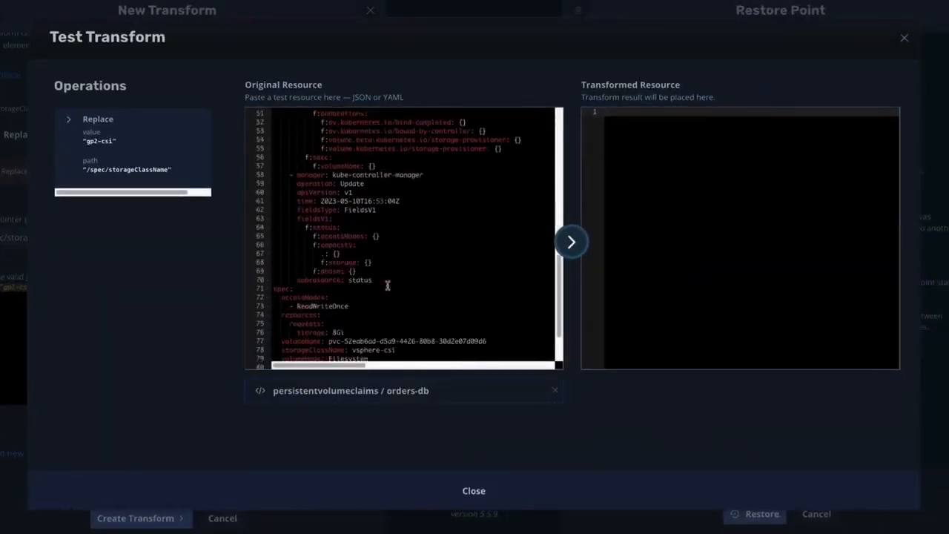
pyautogui.click(402, 199)
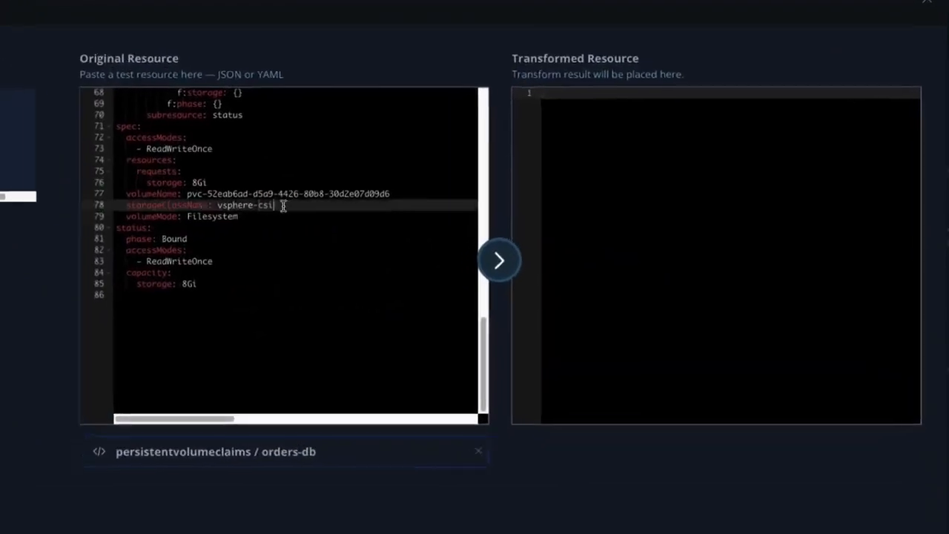
pyautogui.click(507, 265)
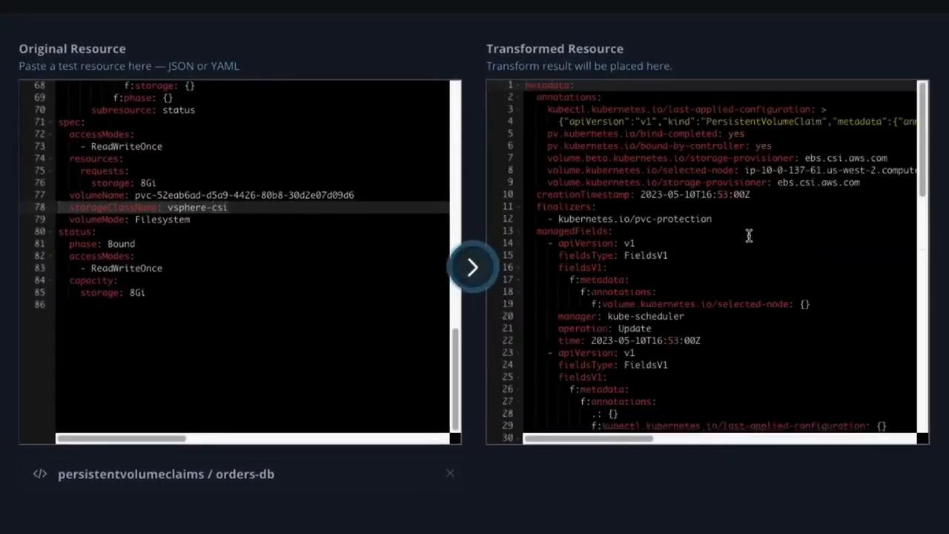
pyautogui.scroll(-15, 754, 230)
pyautogui.scroll(-5, 749, 235)
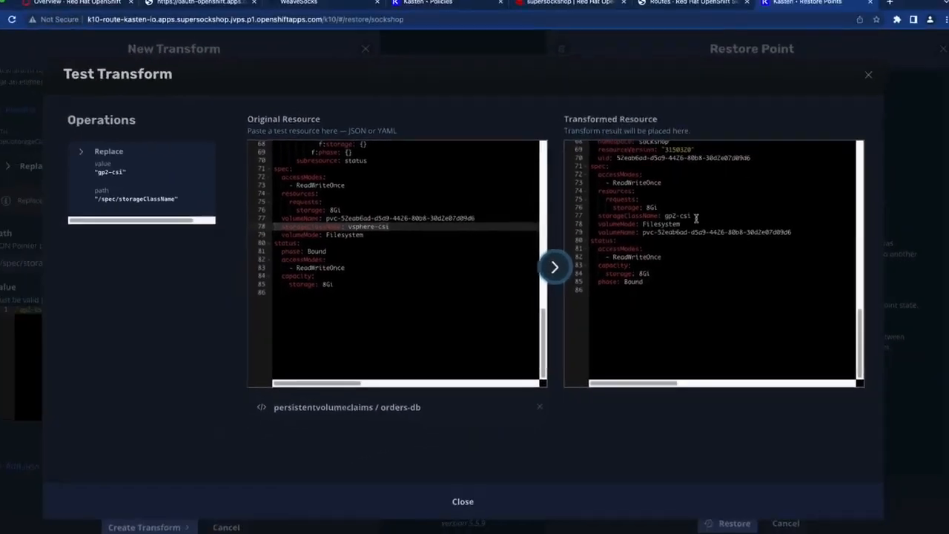
pyautogui.click(497, 491)
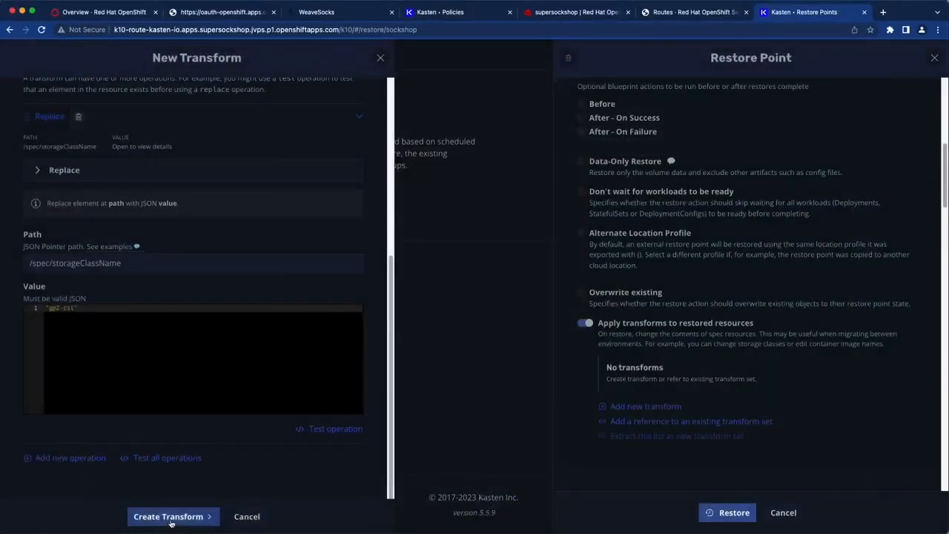
pyautogui.click(169, 520)
# - Start a second transform named 'remove-route-host' limited to routes
pyautogui.click(652, 398)
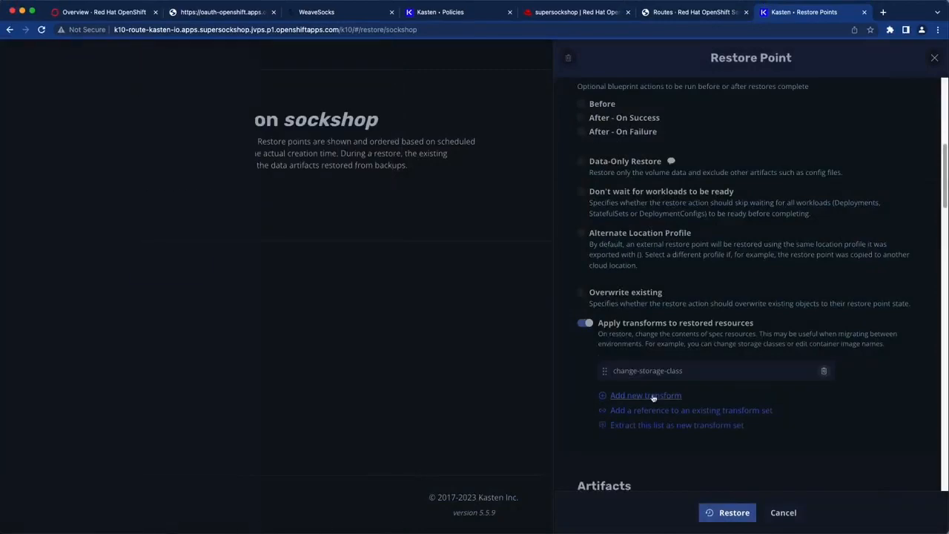
pyautogui.write('remove-route-host')
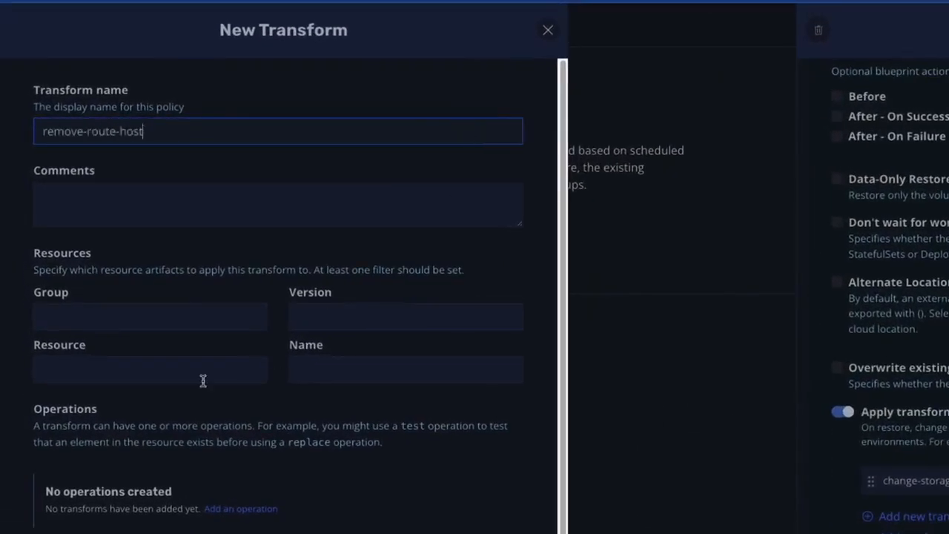
pyautogui.click(202, 381)
pyautogui.write('rout')
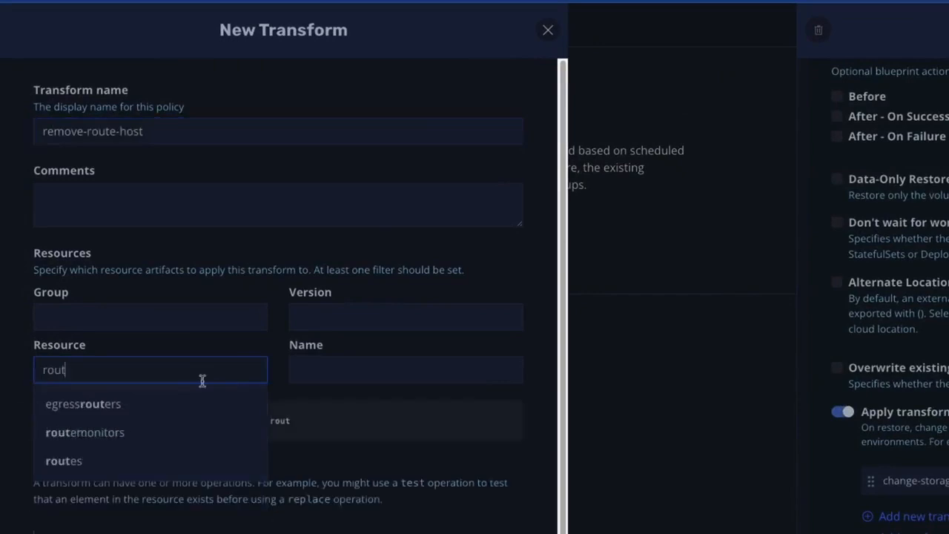
pyautogui.click(121, 460)
pyautogui.scroll(-3, 111, 422)
# - Add a Remove operation targeting the path /spec/host
pyautogui.click(96, 449)
pyautogui.scroll(-4, 290, 371)
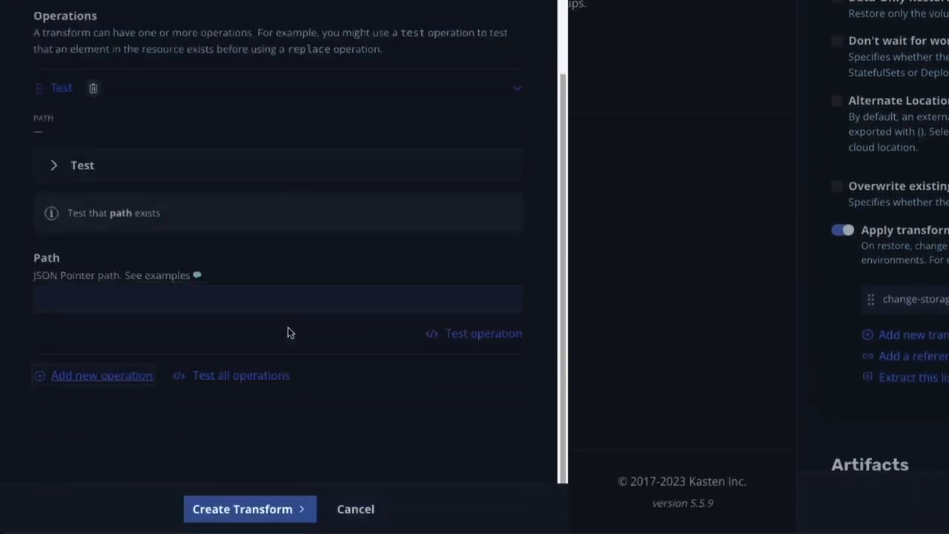
pyautogui.click(282, 165)
pyautogui.click(261, 394)
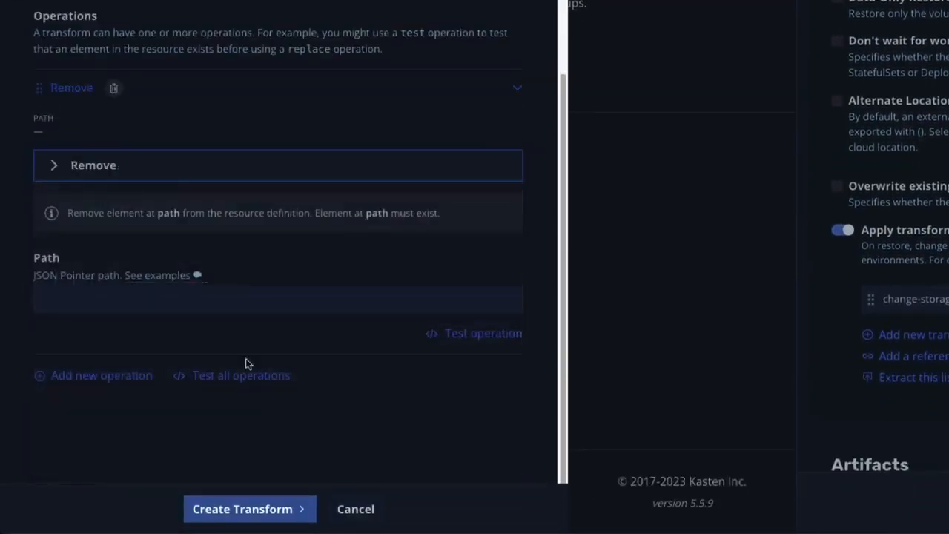
pyautogui.click(233, 295)
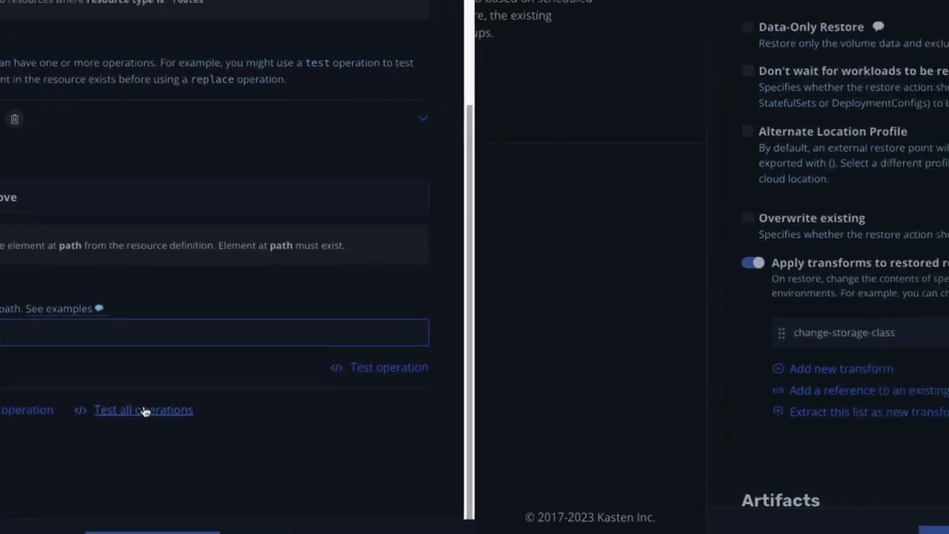
# - Test the operation on the route, confirming the host line is dropped, then create the transform
pyautogui.click(239, 375)
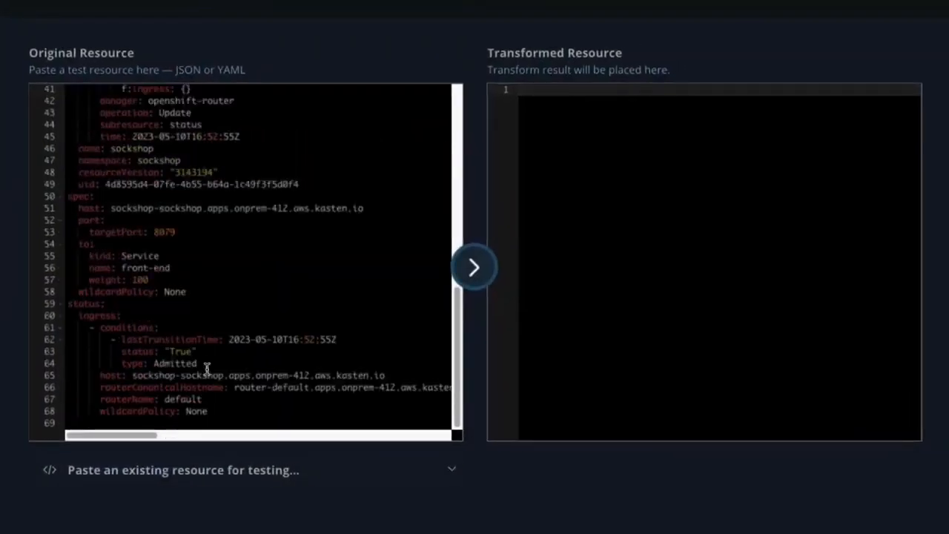
pyautogui.click(72, 207)
pyautogui.click(474, 267)
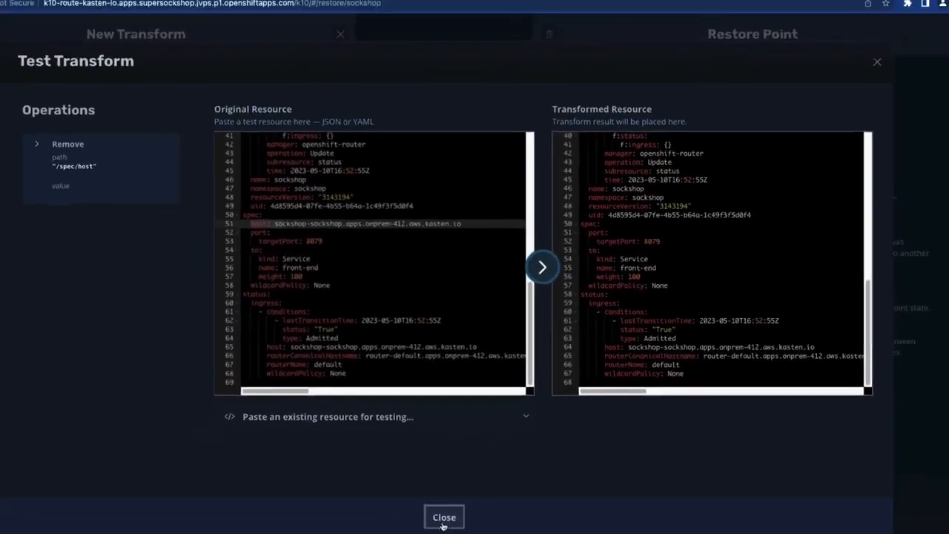
pyautogui.click(445, 517)
pyautogui.click(178, 517)
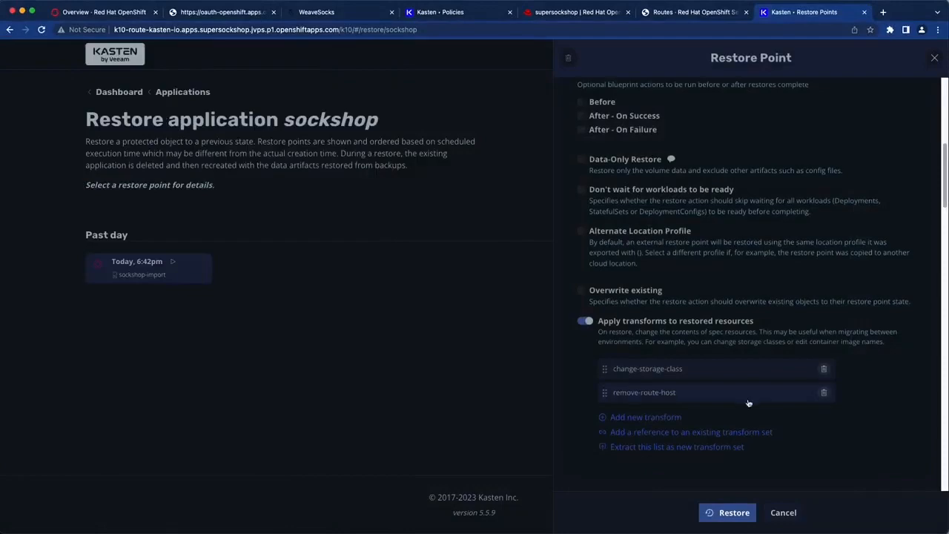
# - Review the spec artifacts and confirm the partial sockshop restore of 47 of 48 artifacts
pyautogui.scroll(-5, 750, 396)
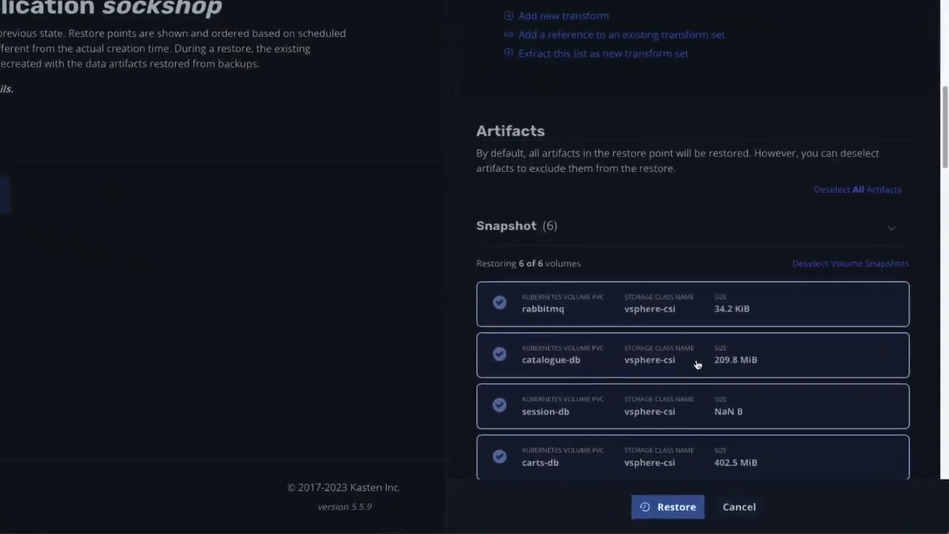
pyautogui.scroll(-8, 697, 363)
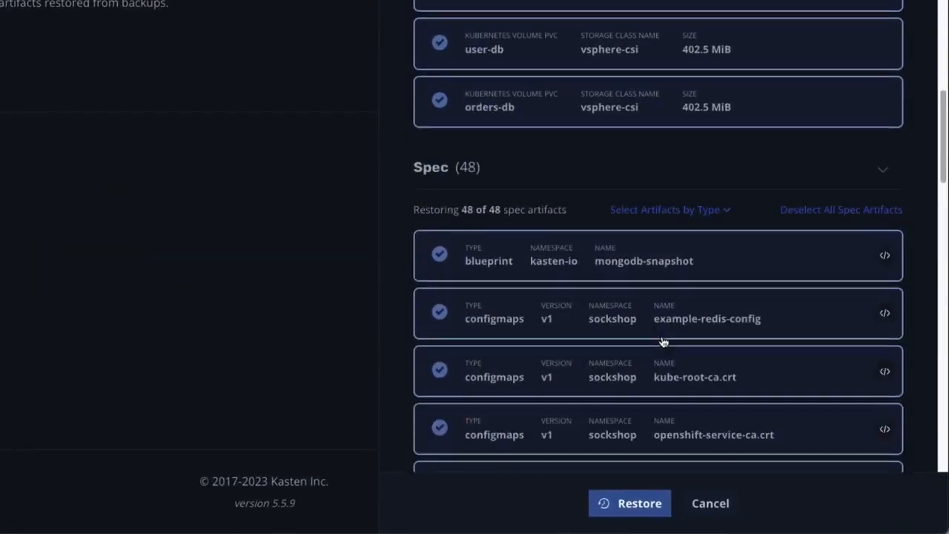
pyautogui.scroll(-20, 662, 341)
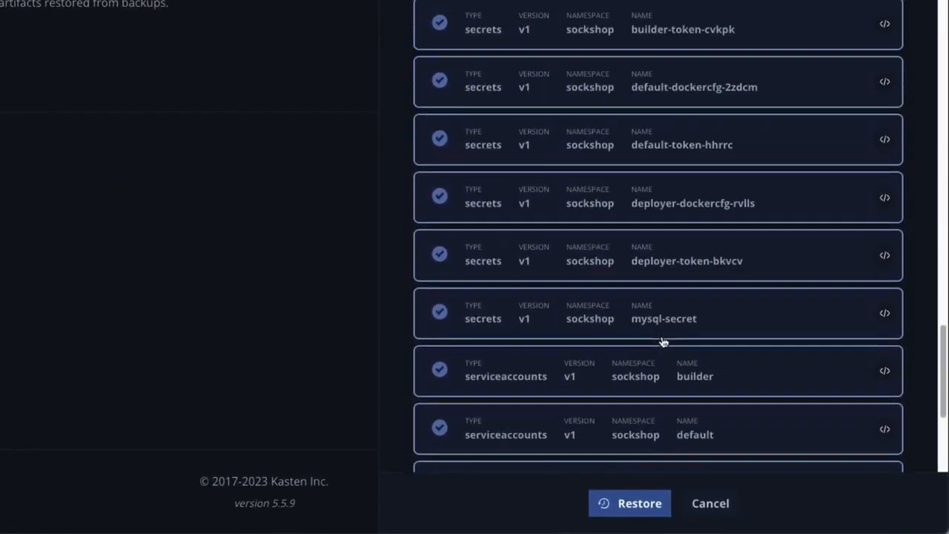
pyautogui.scroll(-5, 664, 341)
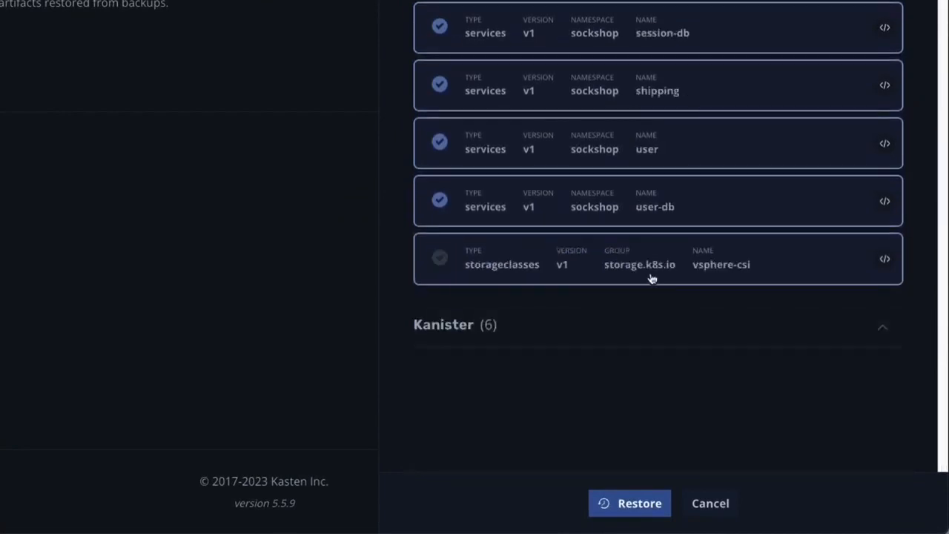
pyautogui.click(634, 505)
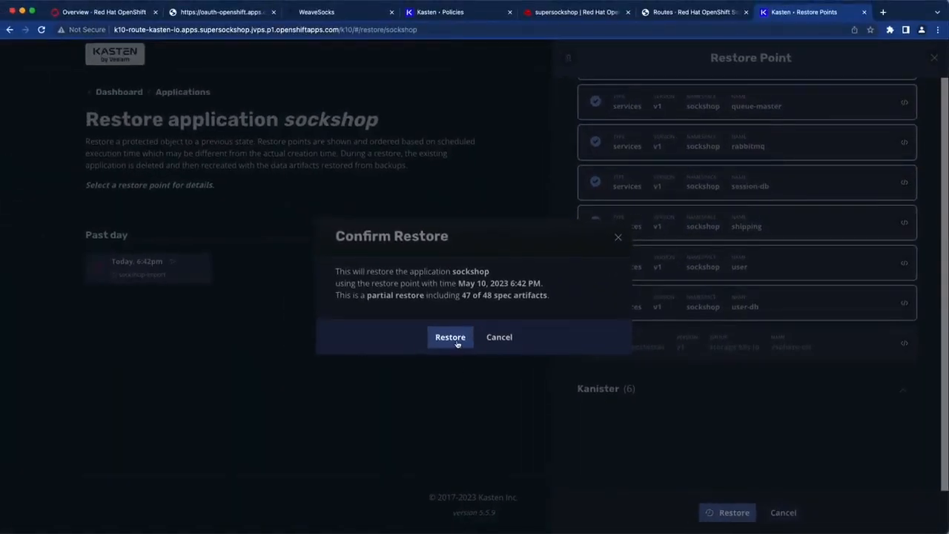
pyautogui.click(450, 338)
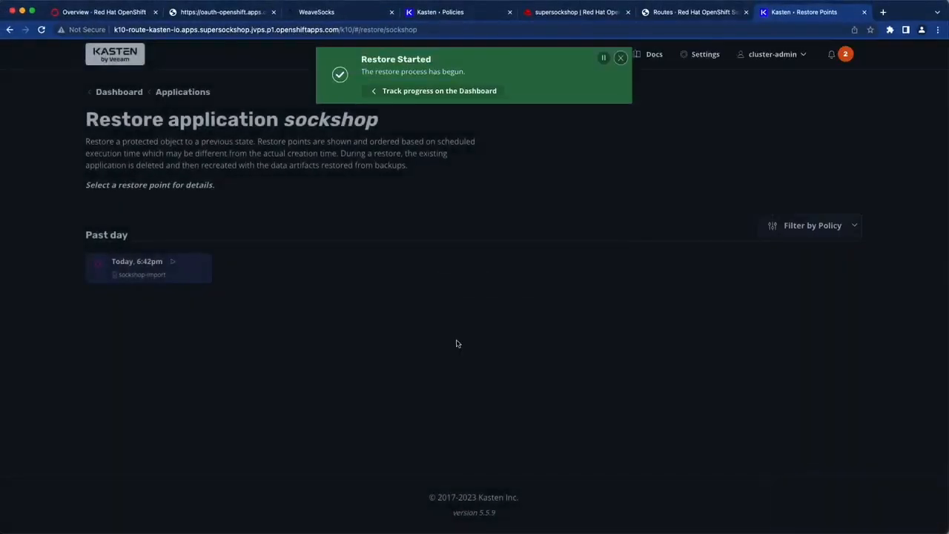
# - Track the restore on the dashboard and open the running Restore action's details
pyautogui.click(464, 91)
pyautogui.scroll(-1, 466, 163)
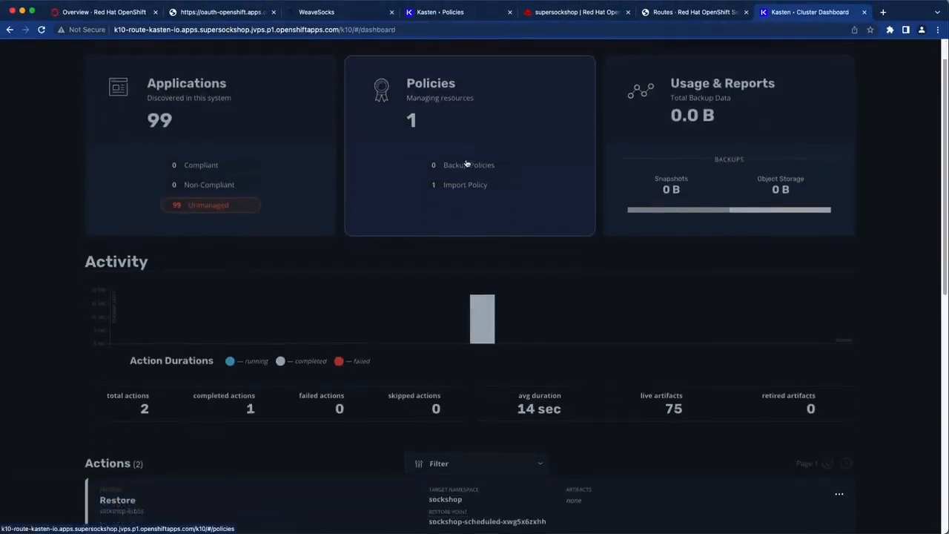
pyautogui.scroll(-2, 467, 167)
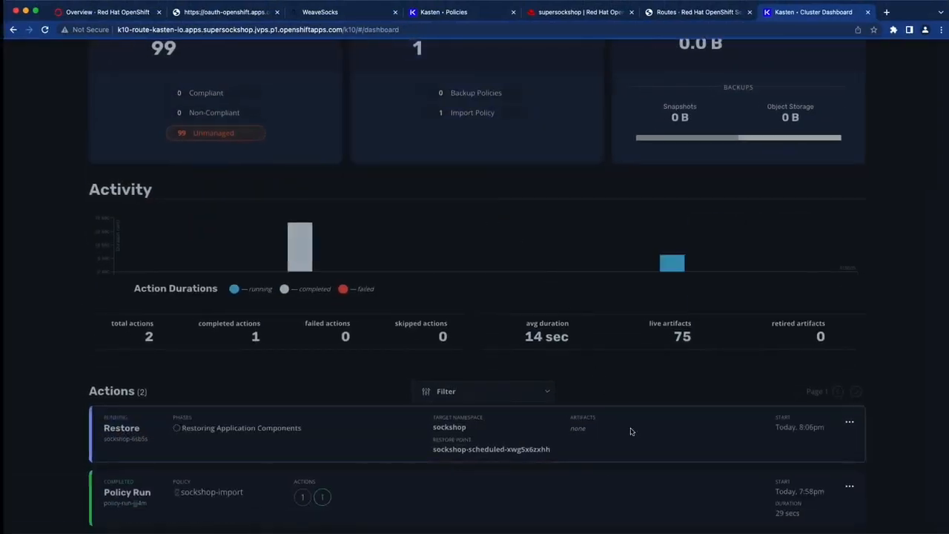
pyautogui.click(598, 434)
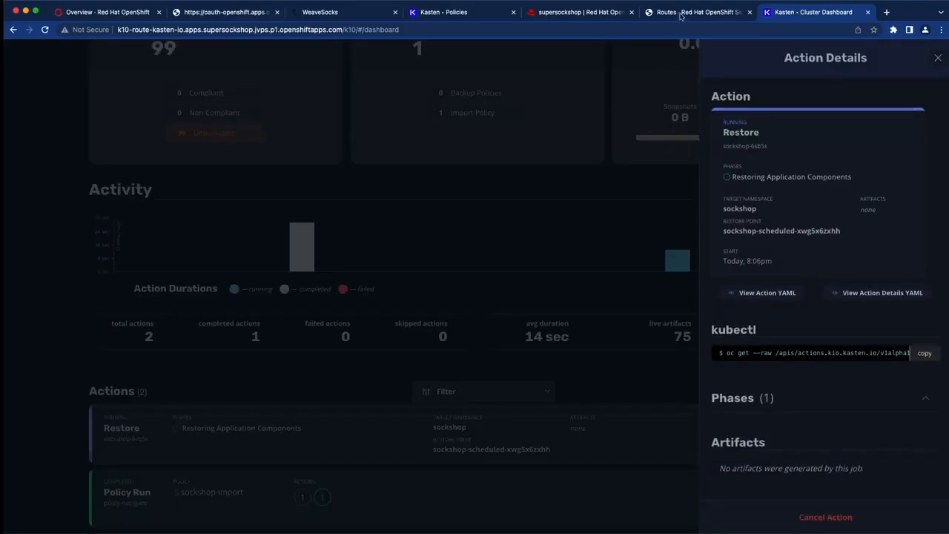
pyautogui.click(681, 13)
# - Verify all pods in the sockshop project are running, then open its front-end route's URL
pyautogui.click(83, 226)
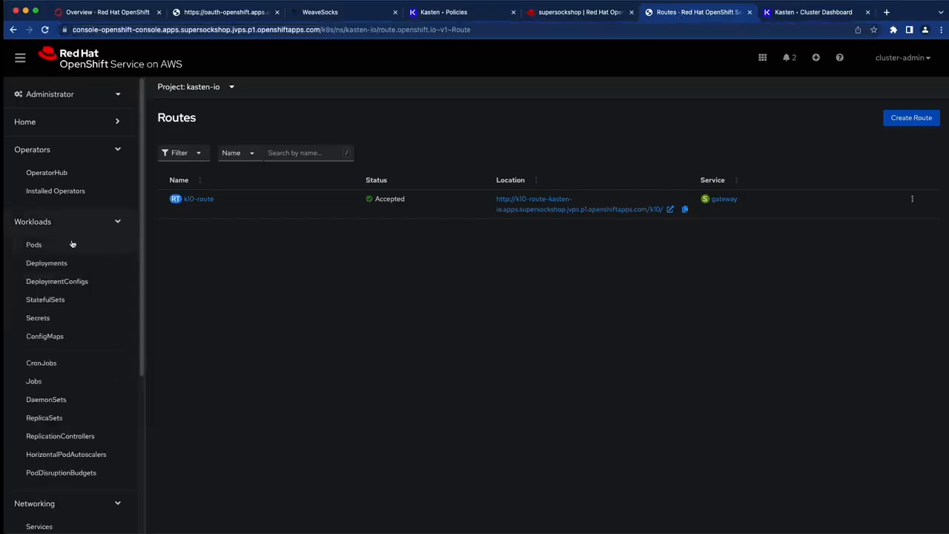
pyautogui.click(70, 246)
pyautogui.click(200, 88)
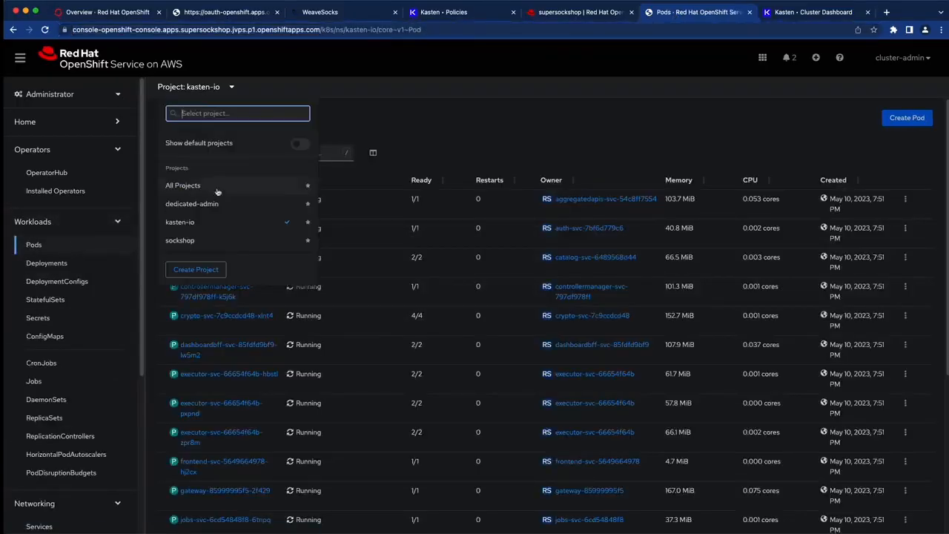
pyautogui.click(208, 240)
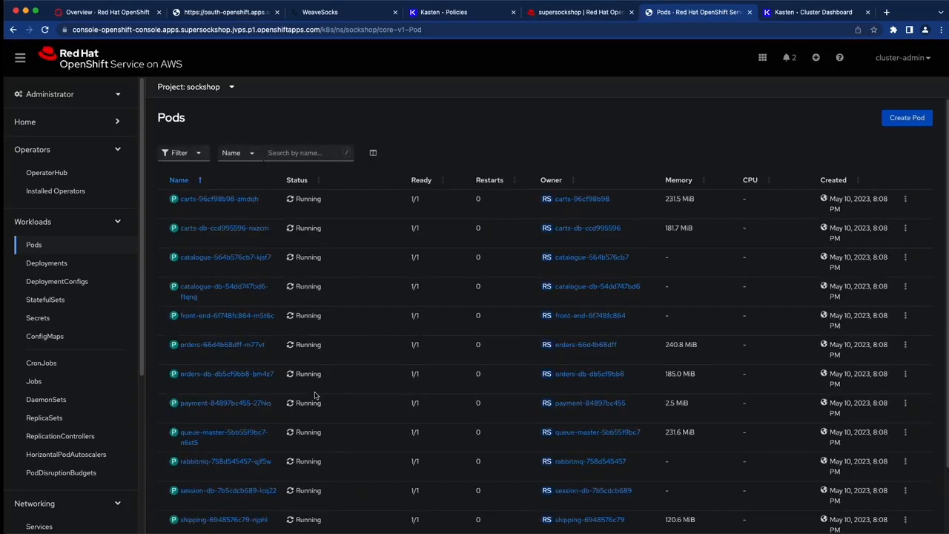
pyautogui.scroll(-3, 317, 386)
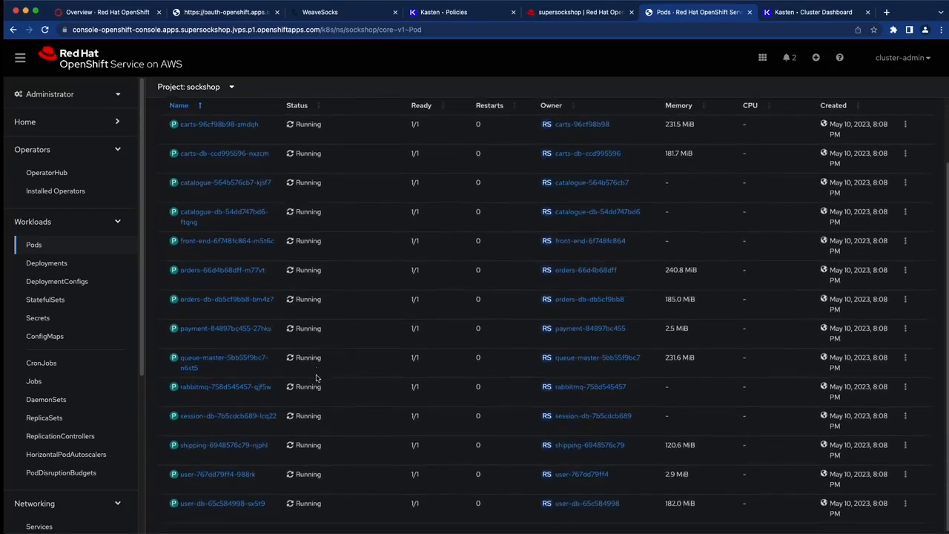
pyautogui.scroll(-2, 82, 437)
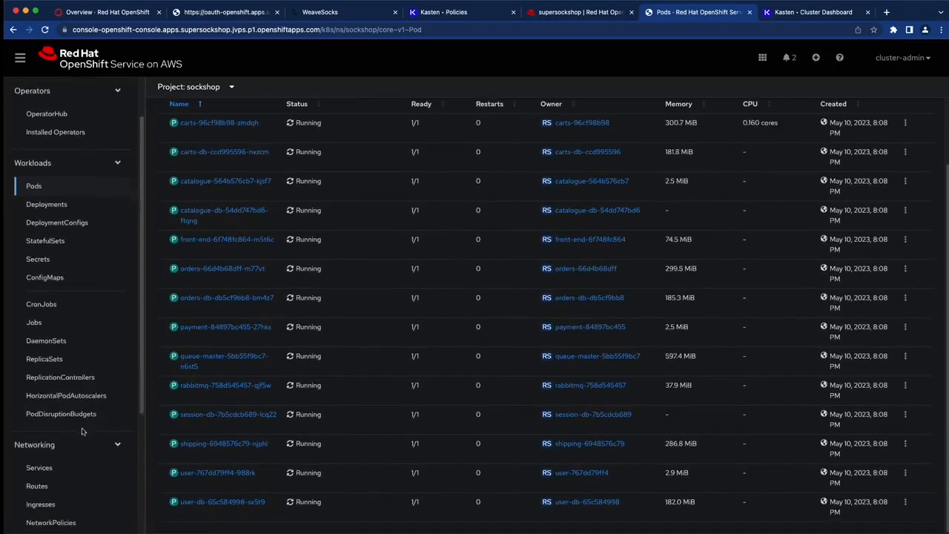
pyautogui.click(37, 478)
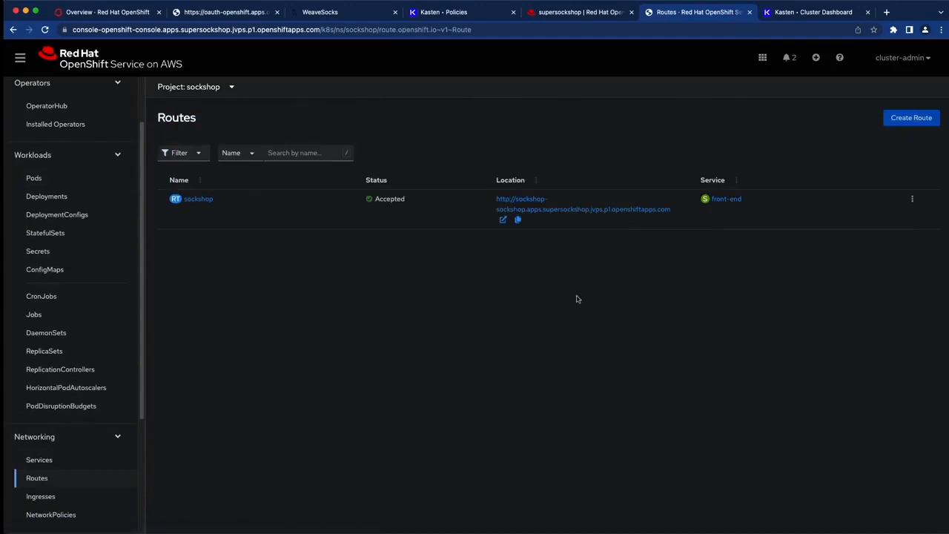
pyautogui.click(566, 217)
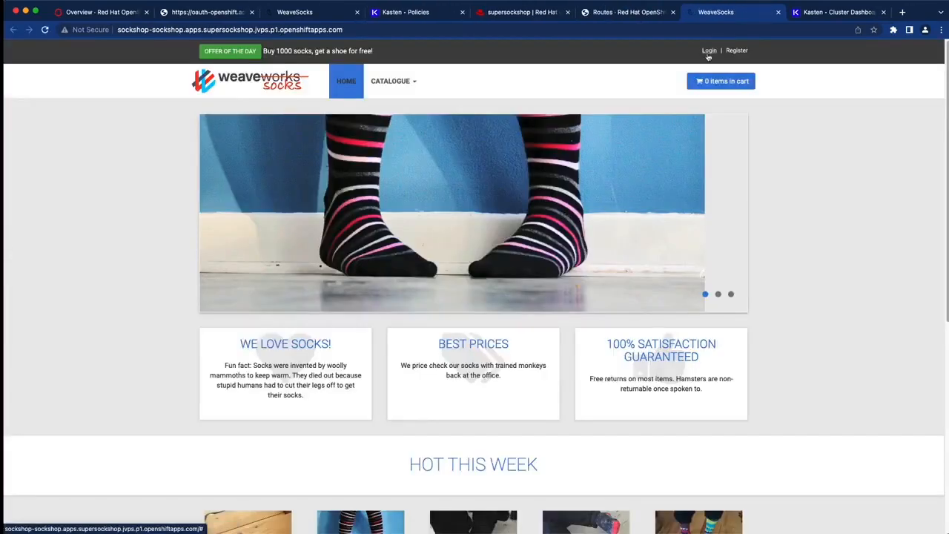
# - Log in with the demo customer's username and password and view the first order in My orders
pyautogui.click(709, 51)
pyautogui.click(508, 100)
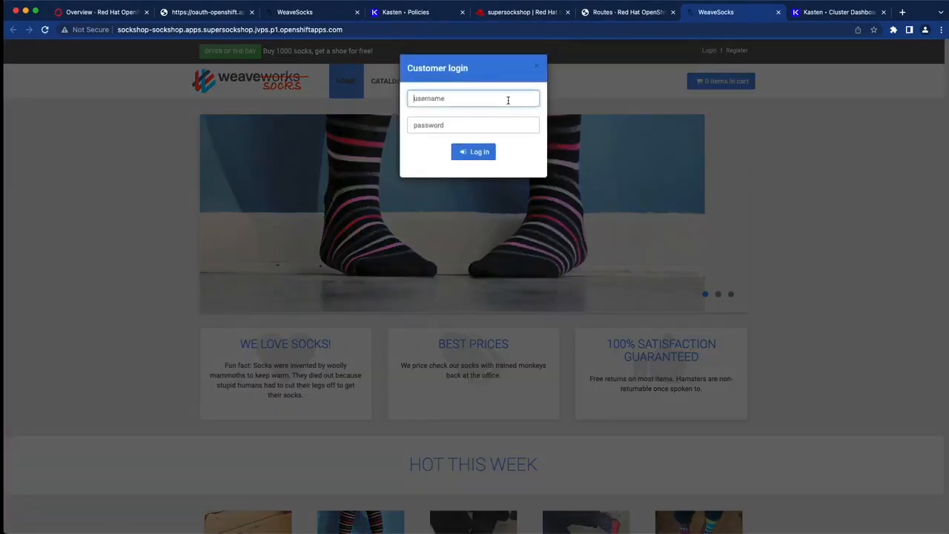
pyautogui.write('Bigfoot')
pyautogui.press('Tab')
pyautogui.write('password')
pyautogui.press('Return')
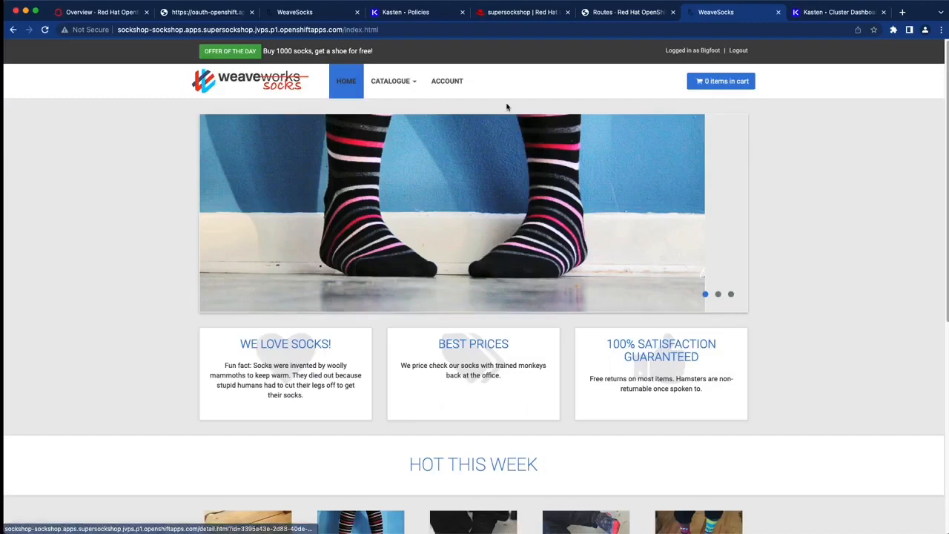
pyautogui.click(452, 83)
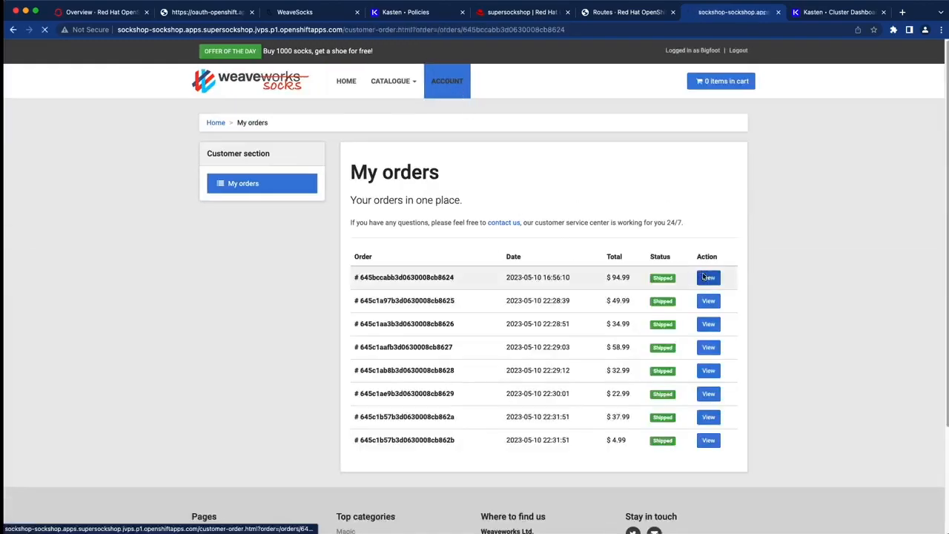
pyautogui.click(707, 277)
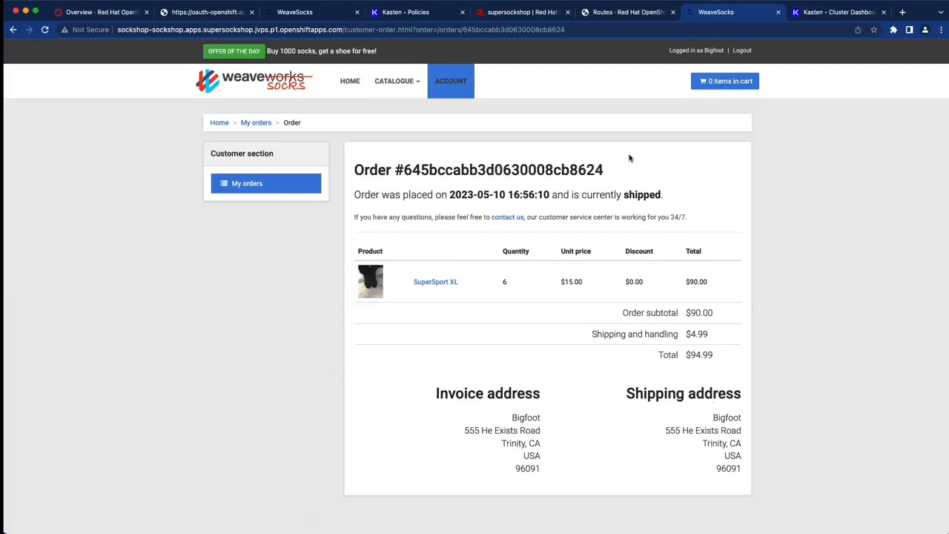